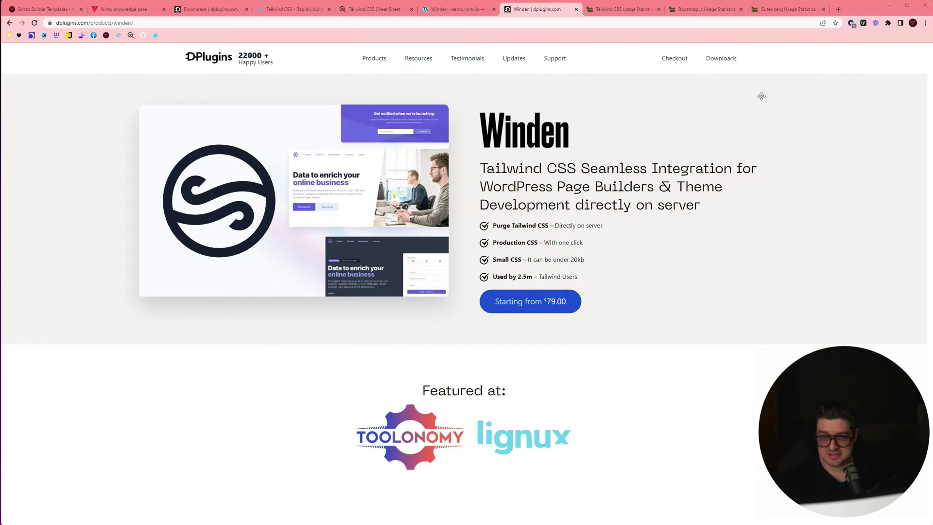
{"action": "left_click", "coordinate": [607, 10]}
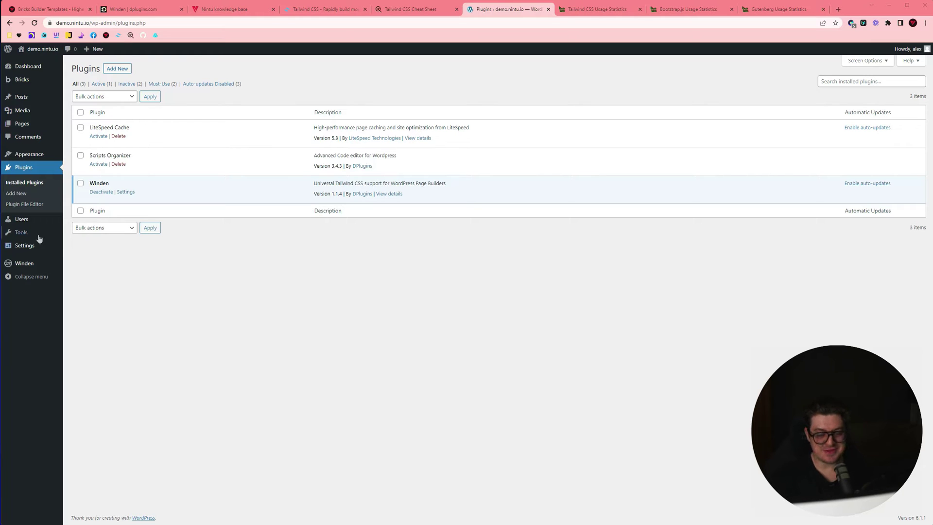
Open Winden from the WordPress sidebar to reach its Base CSS editor settings page
{"action": "left_click", "coordinate": [19, 265]}
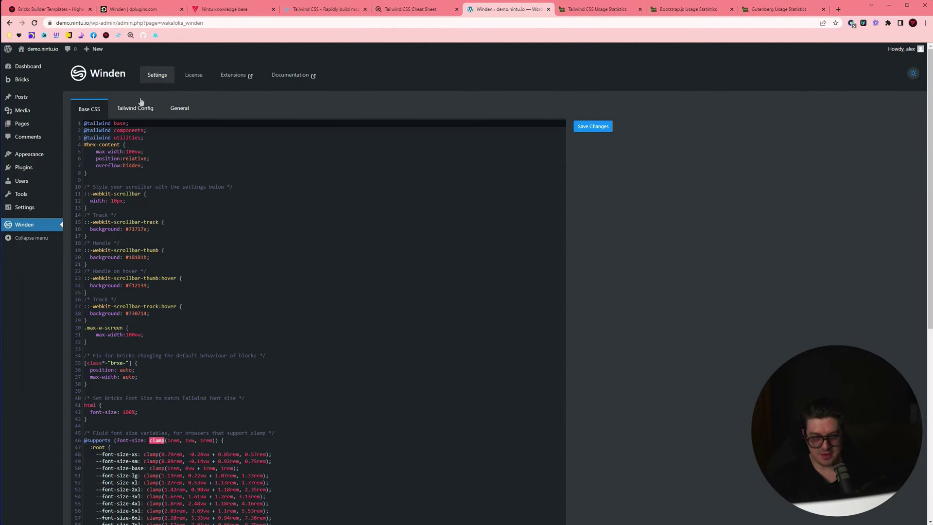
Show Winden's General tab and review Tailwind CSS version 3.2.1 and the cached CSS options
{"action": "left_click", "coordinate": [180, 108]}
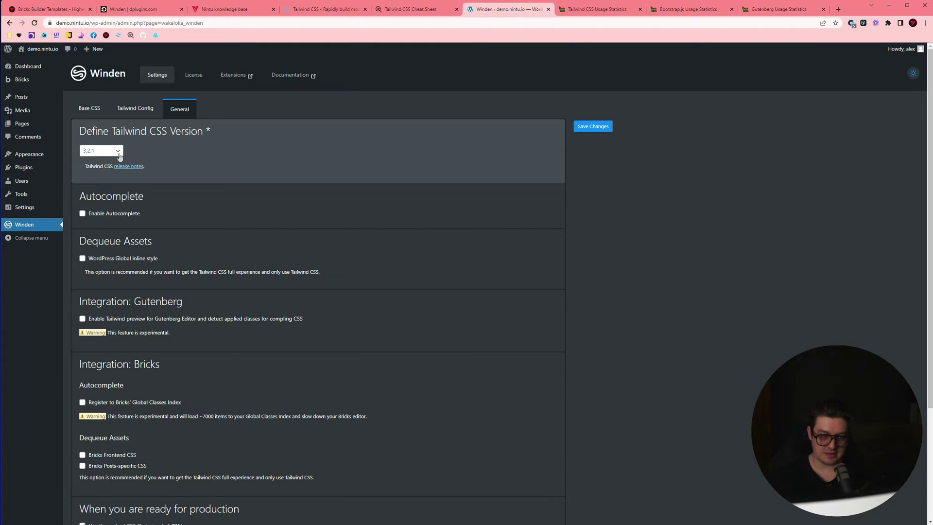
{"action": "scroll", "coordinate": [634, 165], "scroll_direction": "down", "scroll_amount": 1}
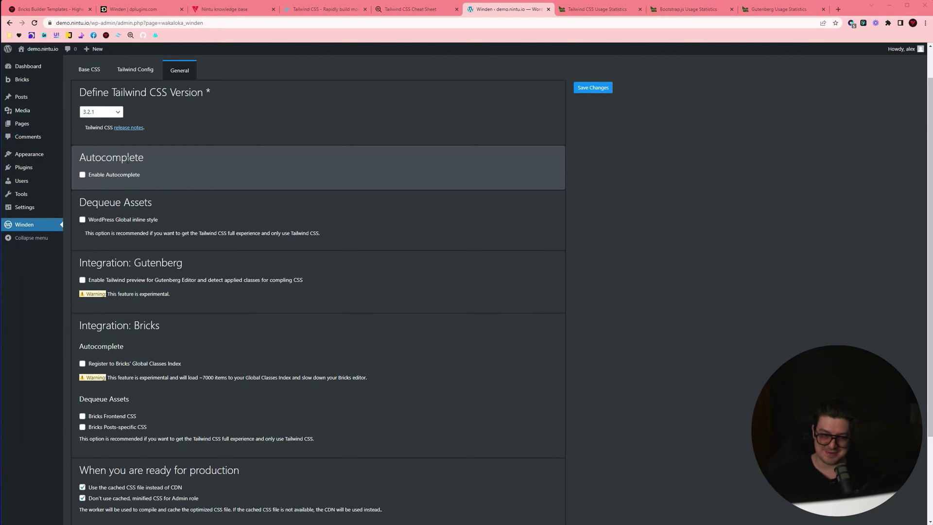
{"action": "scroll", "coordinate": [272, 150], "scroll_direction": "down", "scroll_amount": 2}
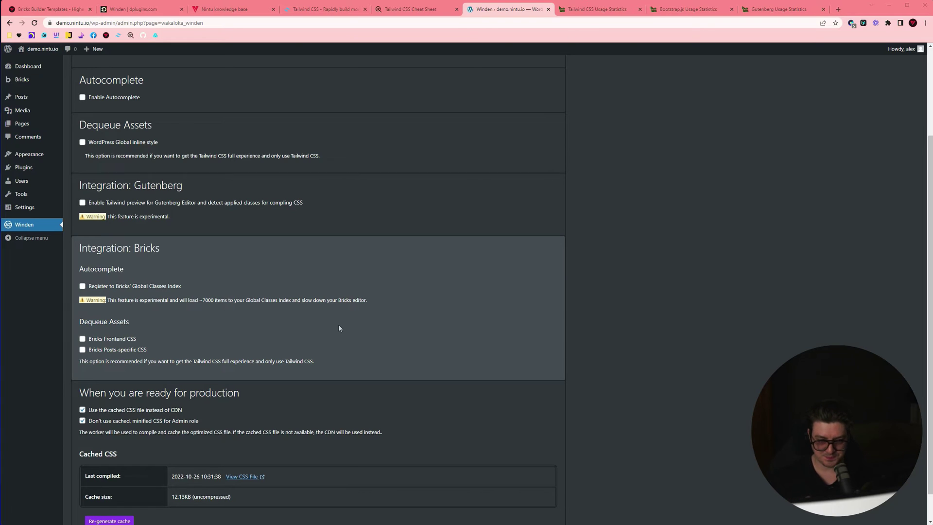
{"action": "scroll", "coordinate": [360, 299], "scroll_direction": "down", "scroll_amount": 1}
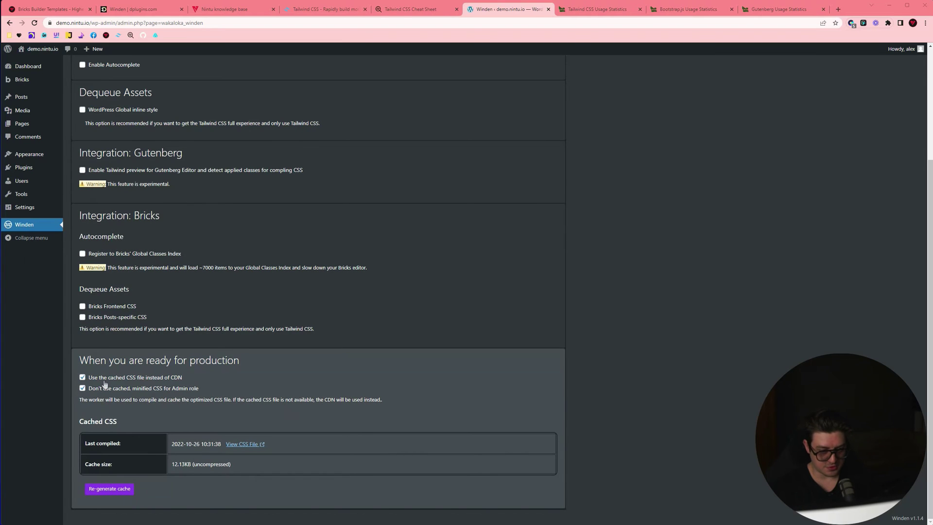
Highlight the production settings heading and both cached-CSS options, including the admin one
{"action": "left_click_drag", "start_coordinate": [81, 363], "coordinate": [249, 353]}
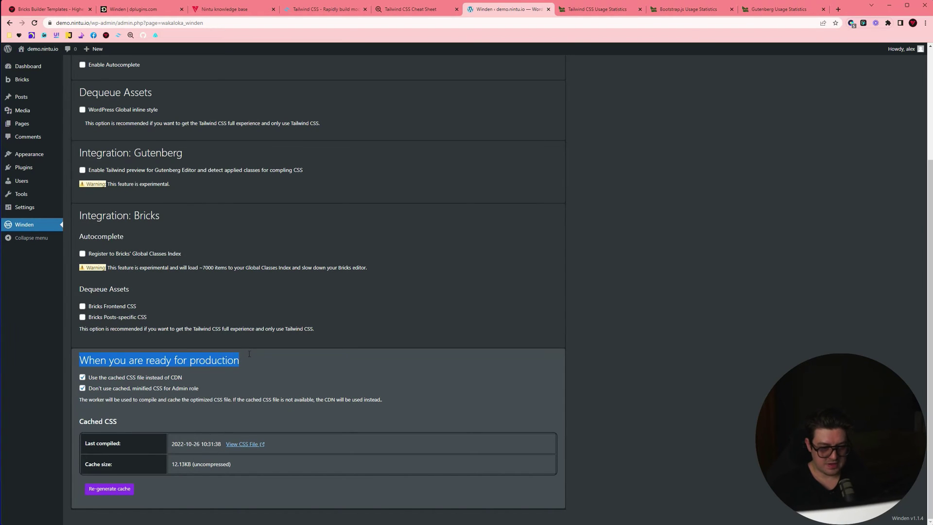
{"action": "left_click_drag", "start_coordinate": [94, 381], "coordinate": [186, 384]}
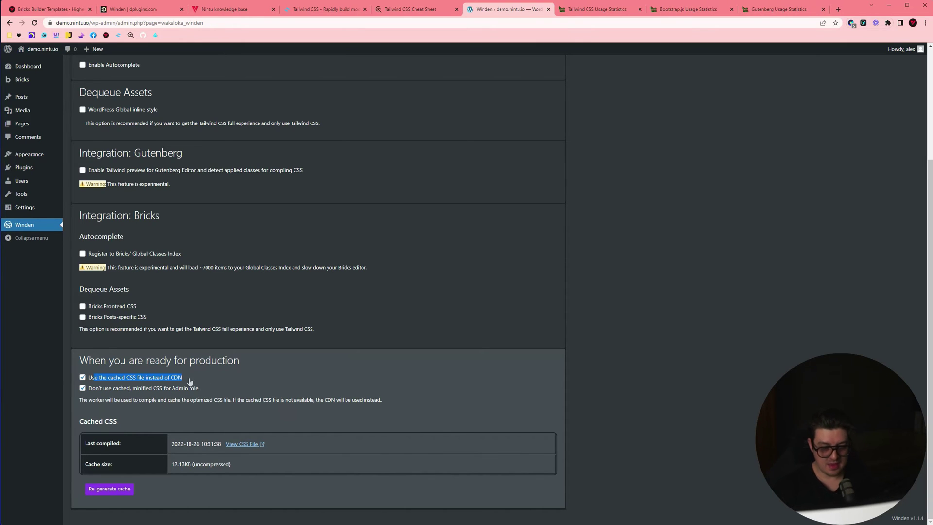
{"action": "left_click_drag", "start_coordinate": [92, 388], "coordinate": [210, 392]}
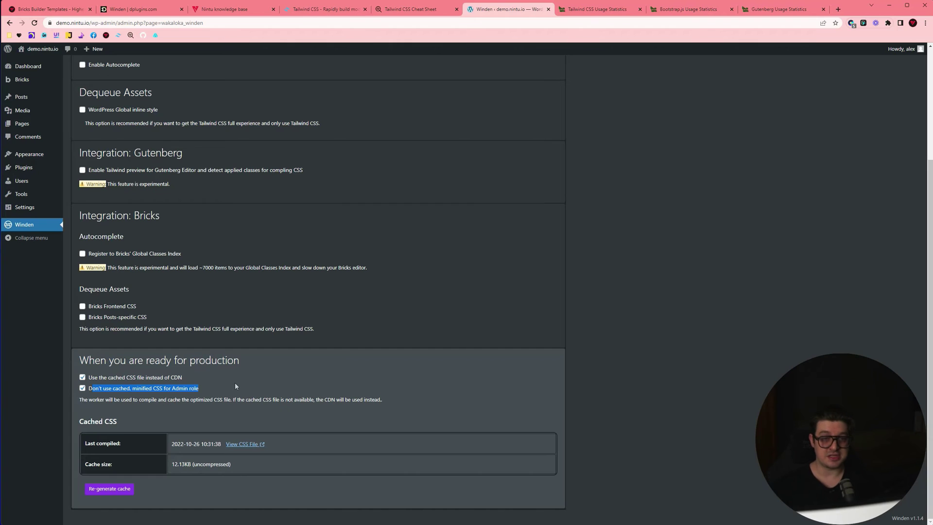
{"action": "left_click", "coordinate": [113, 493]}
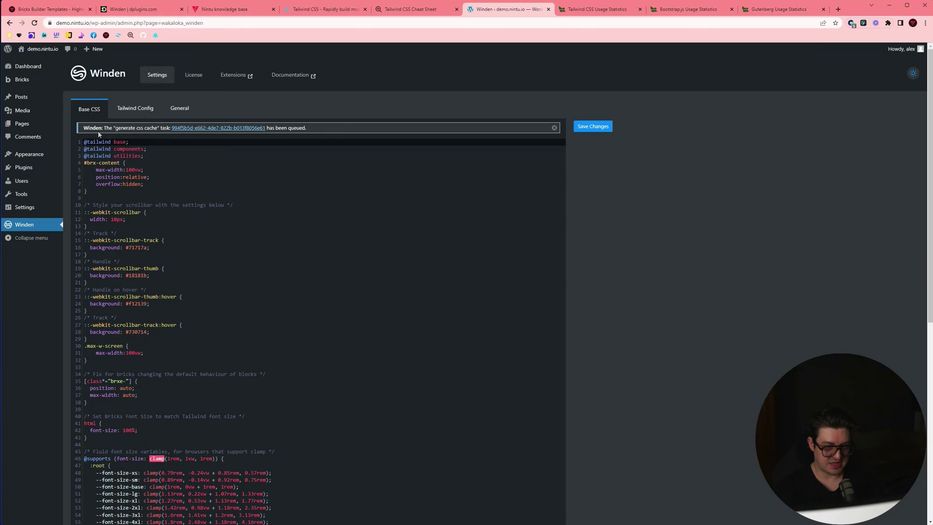
{"action": "left_click_drag", "start_coordinate": [83, 128], "coordinate": [313, 179]}
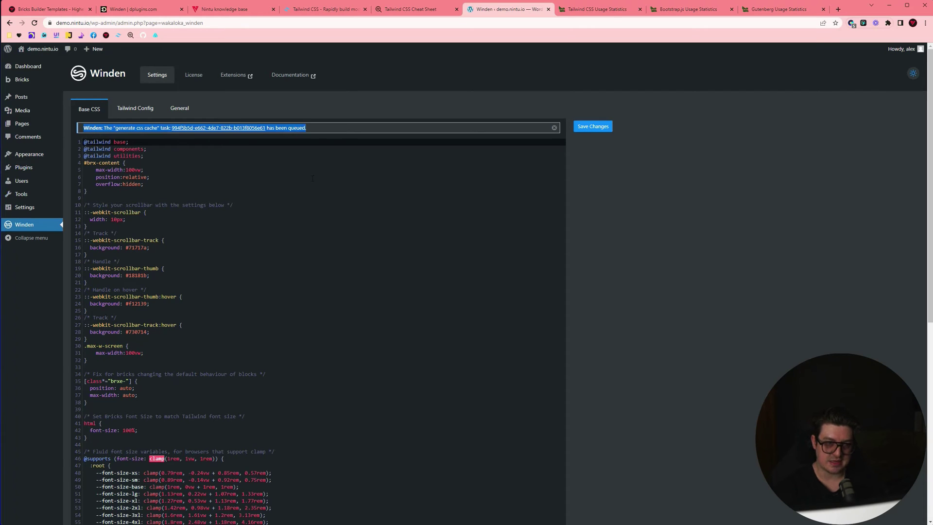
{"action": "left_click", "coordinate": [176, 110]}
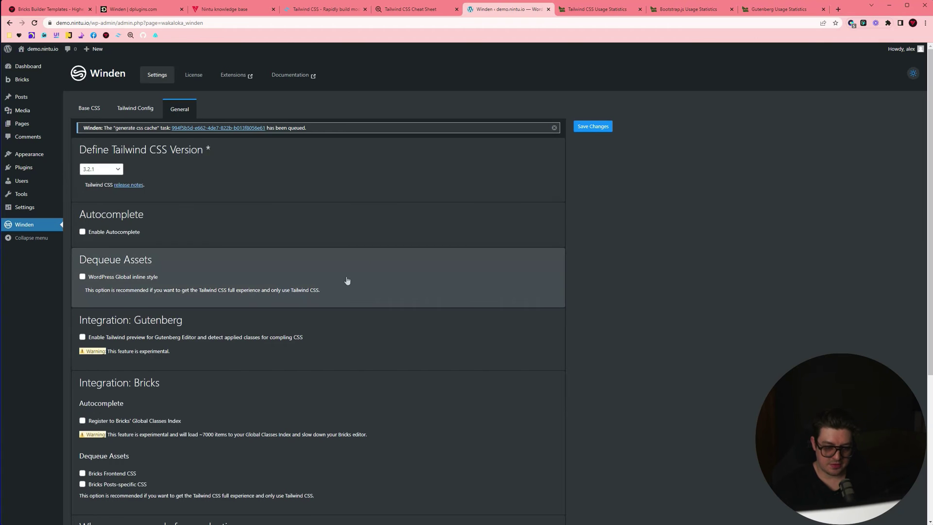
{"action": "scroll", "coordinate": [347, 280], "scroll_direction": "down", "scroll_amount": 4}
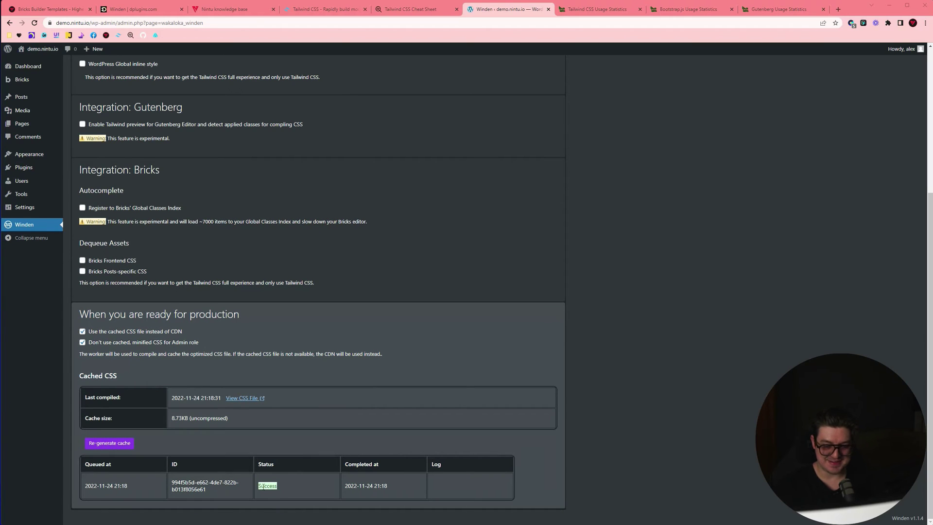
{"action": "left_click_drag", "start_coordinate": [258, 486], "coordinate": [291, 494]}
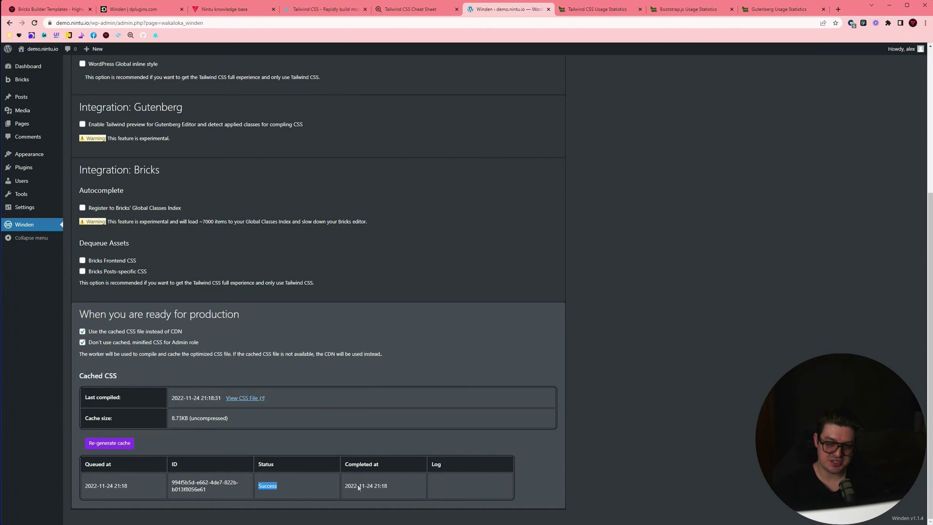
{"action": "left_click_drag", "start_coordinate": [357, 485], "coordinate": [388, 486]}
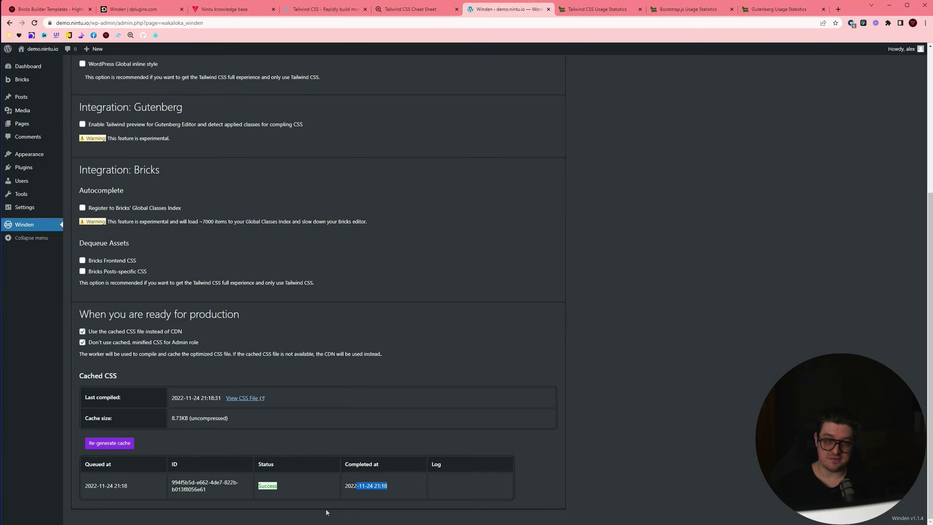
Scroll back up to the top of the Winden settings page
{"action": "scroll", "coordinate": [204, 218], "scroll_direction": "up", "scroll_amount": 3}
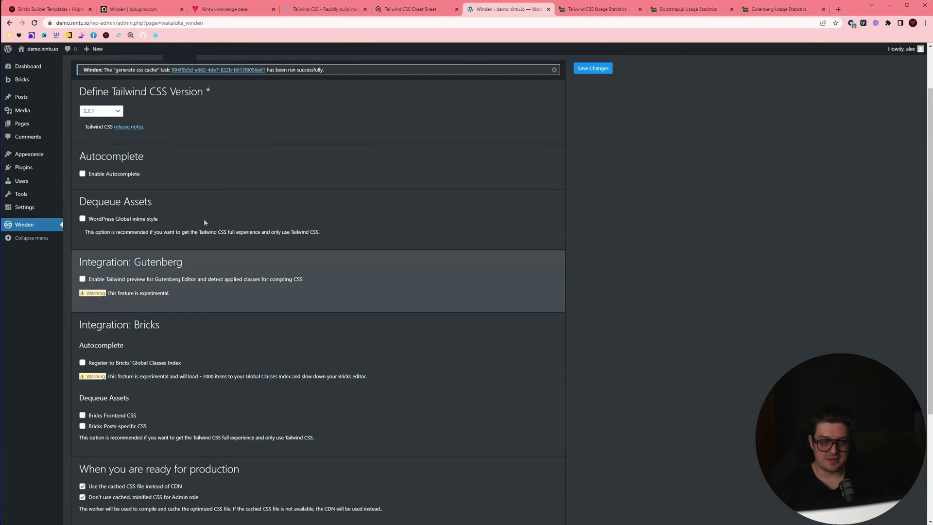
{"action": "scroll", "coordinate": [204, 222], "scroll_direction": "up", "scroll_amount": 1}
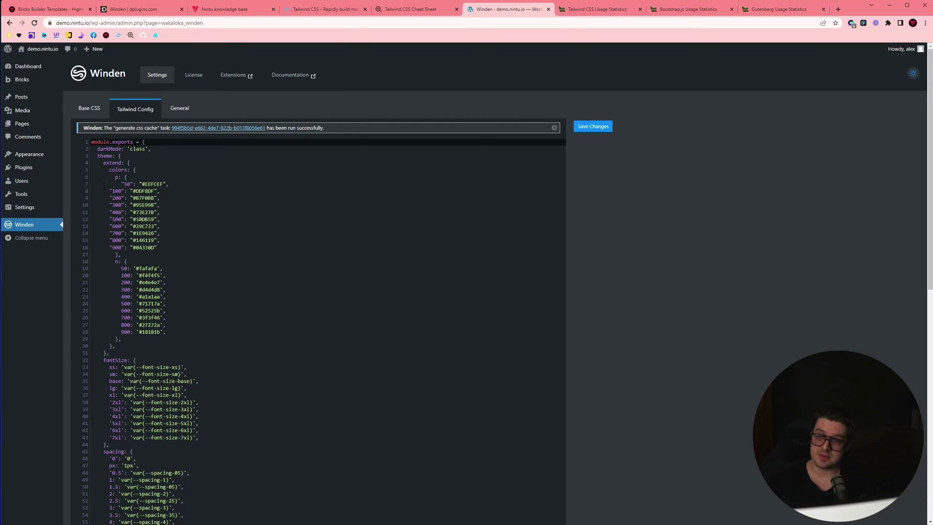
{"action": "scroll", "coordinate": [103, 186], "scroll_direction": "down", "scroll_amount": 3}
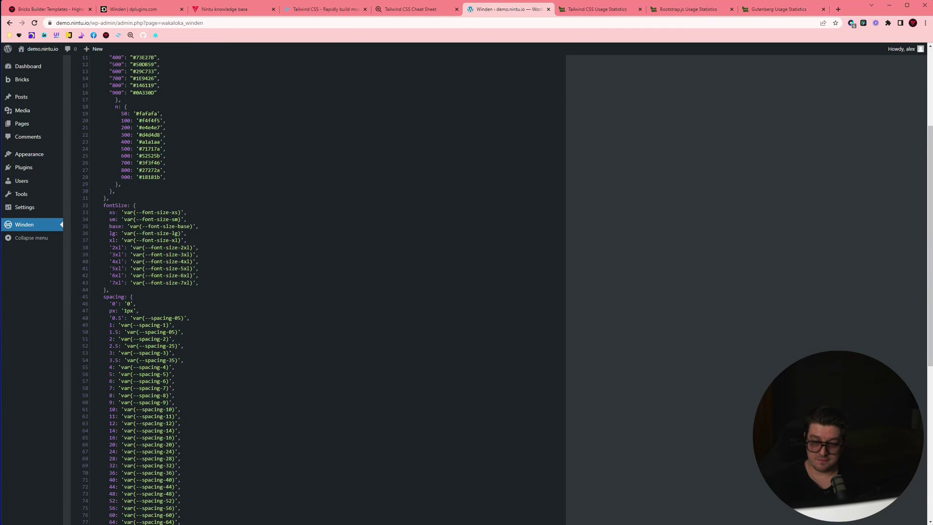
{"action": "scroll", "coordinate": [162, 288], "scroll_direction": "down", "scroll_amount": 6}
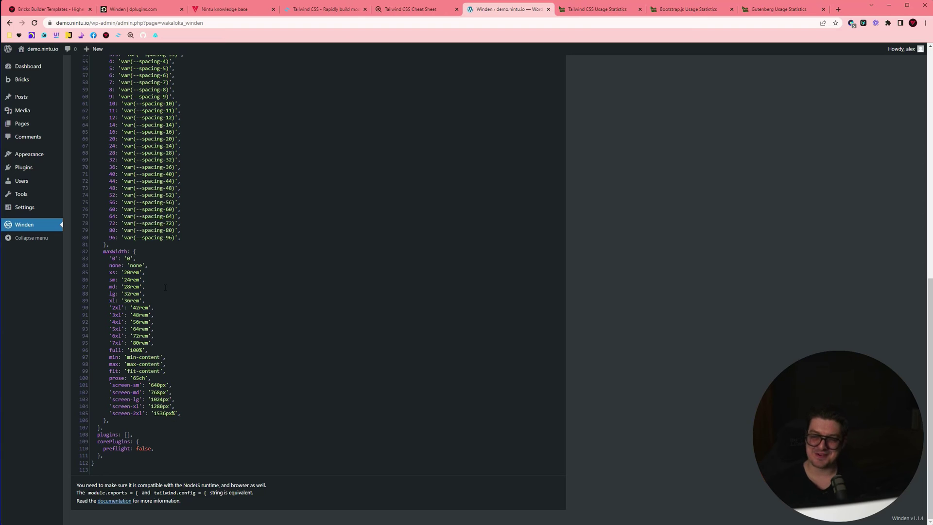
{"action": "scroll", "coordinate": [247, 318], "scroll_direction": "up", "scroll_amount": 10}
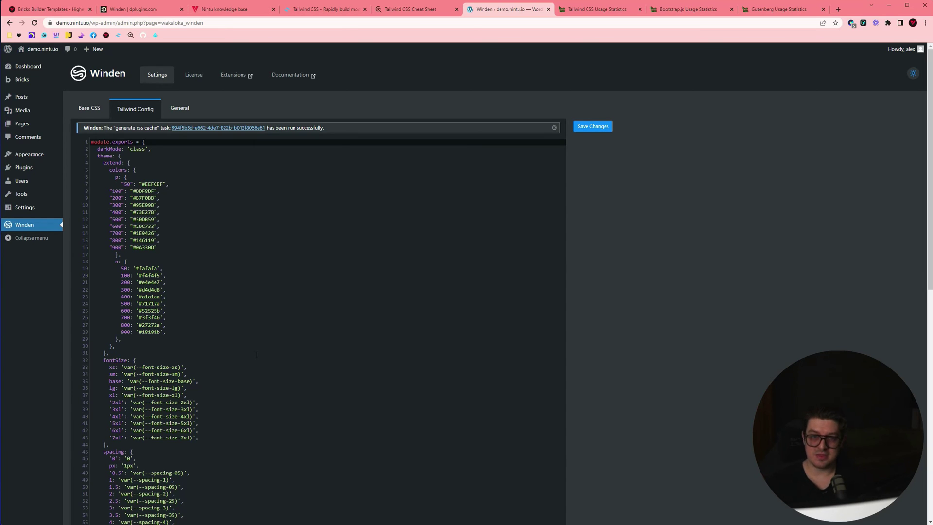
Search Google for 'tailwindcss color generator' and skim the results
{"action": "left_click", "coordinate": [413, 24]}
{"action": "type", "text": "tail"}
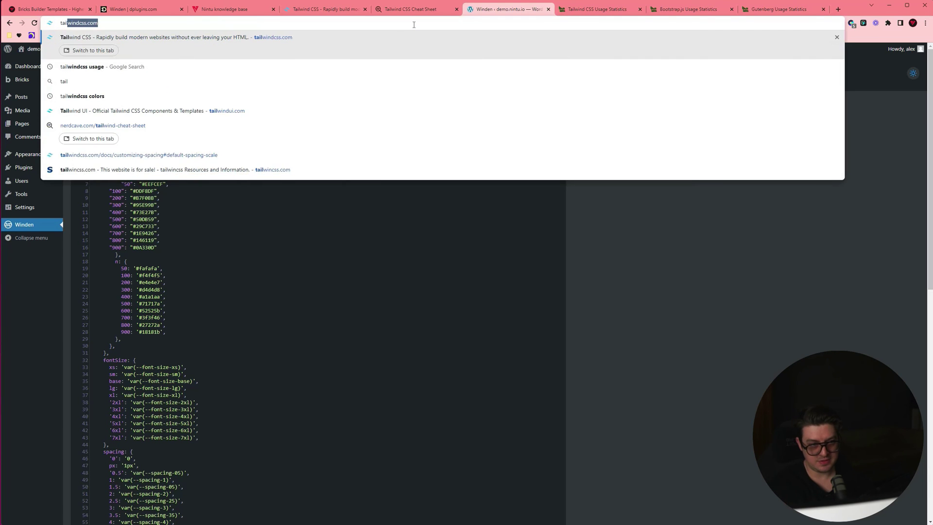
{"action": "type", "text": "windcss colo"}
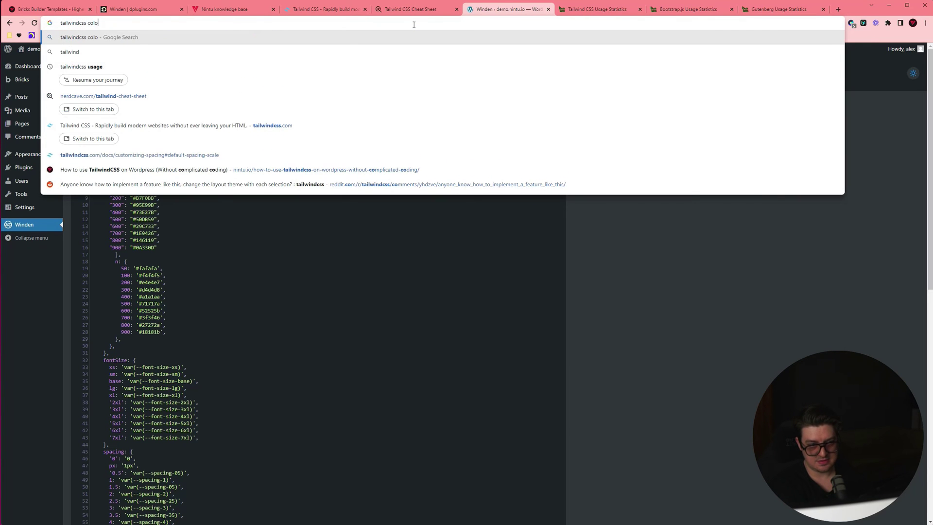
{"action": "type", "text": "r generator"}
{"action": "key", "text": "Return"}
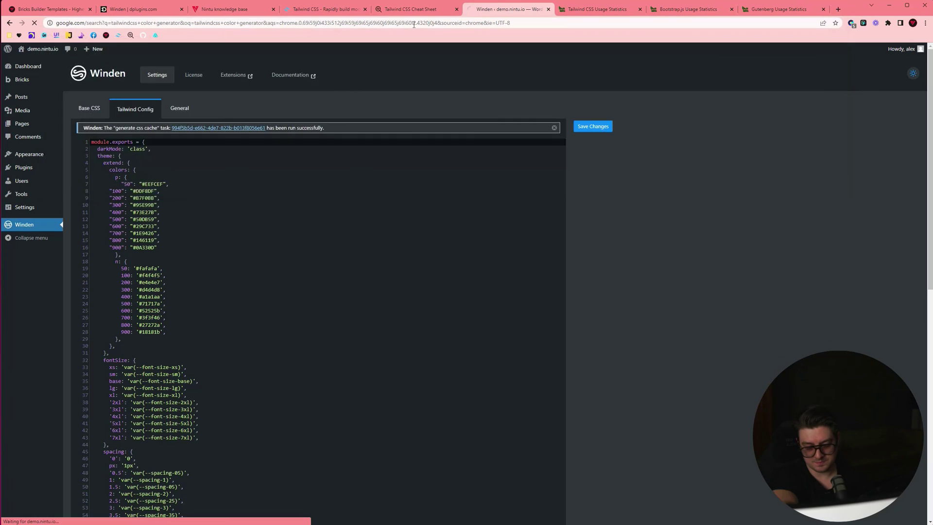
{"action": "scroll", "coordinate": [323, 314], "scroll_direction": "down", "scroll_amount": 3}
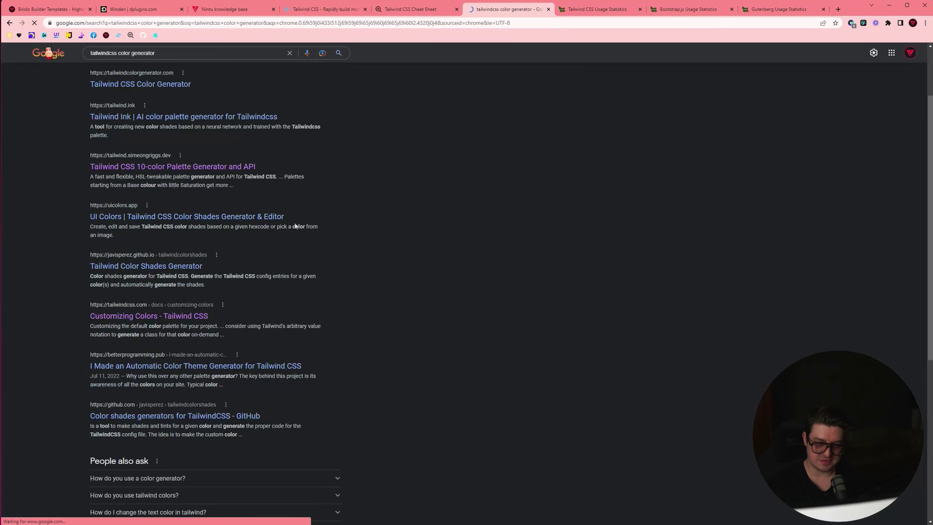
{"action": "scroll", "coordinate": [323, 313], "scroll_direction": "up", "scroll_amount": 1}
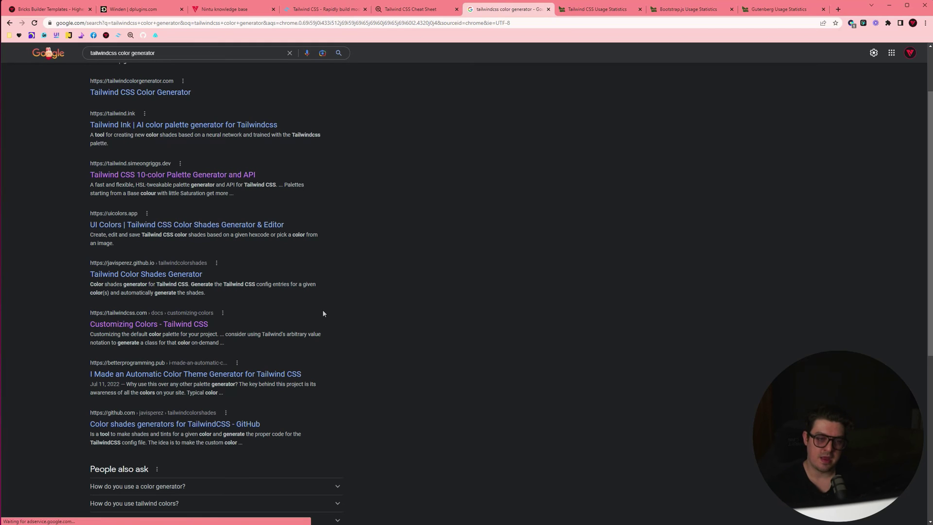
In the Palette Generator, set the base colour to muted blue #496DA6 and select the colors config
{"action": "left_click", "coordinate": [211, 180]}
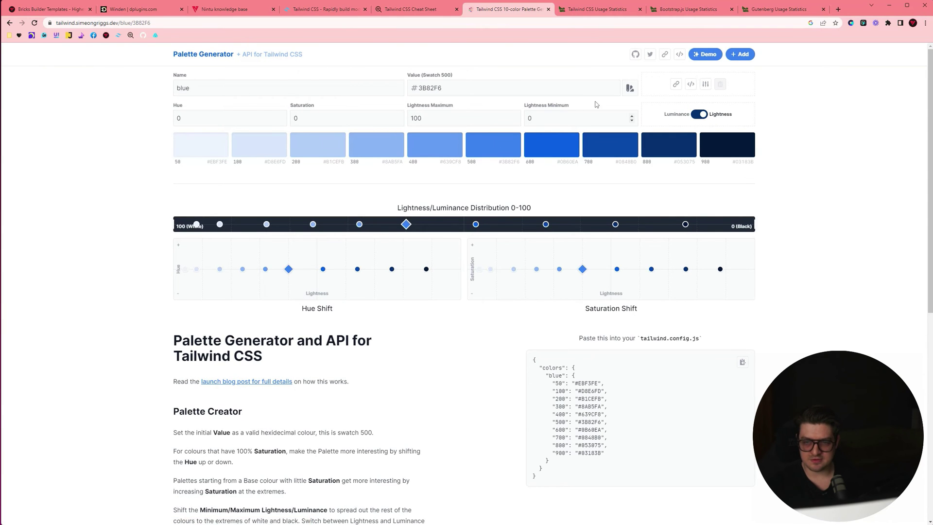
{"action": "left_click", "coordinate": [631, 89]}
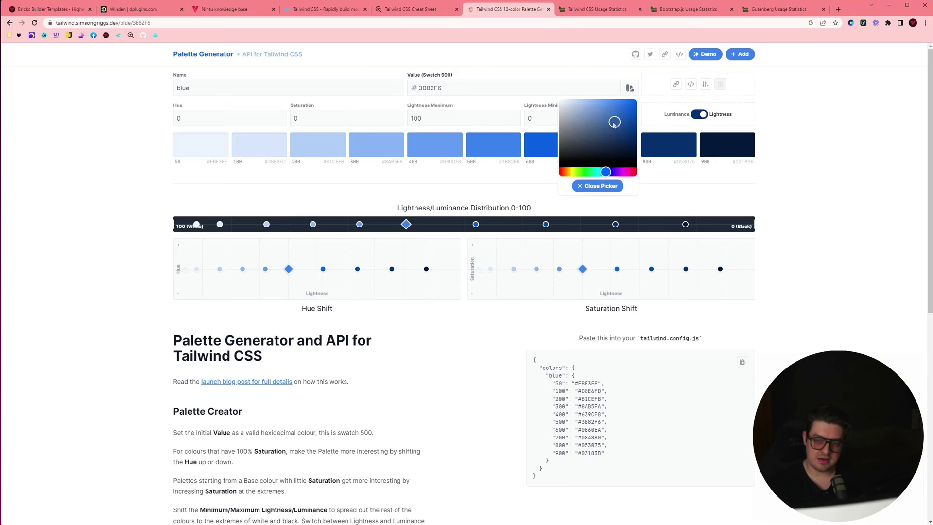
{"action": "mouse_move", "coordinate": [614, 122]}
{"action": "left_mouse_down"}
{"action": "mouse_move", "coordinate": [614, 140]}
{"action": "mouse_move", "coordinate": [603, 123]}
{"action": "left_mouse_up"}
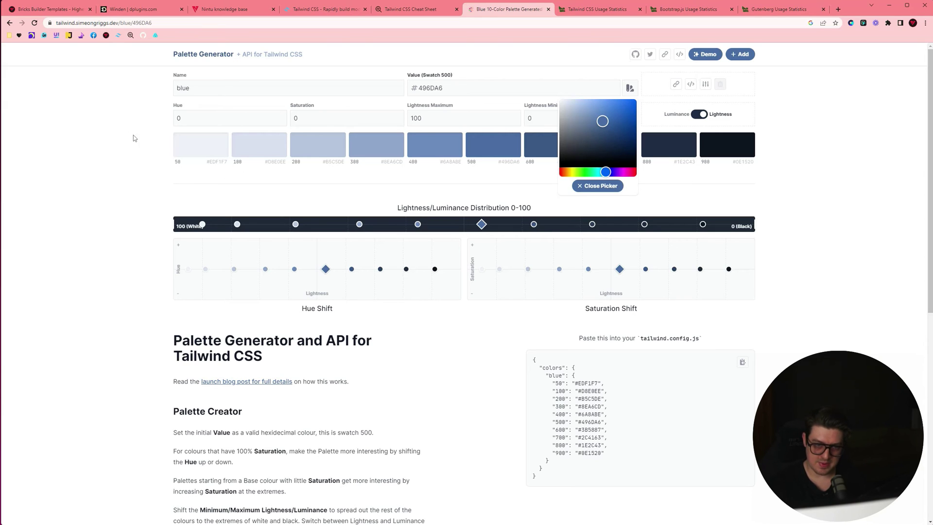
{"action": "left_click", "coordinate": [167, 169]}
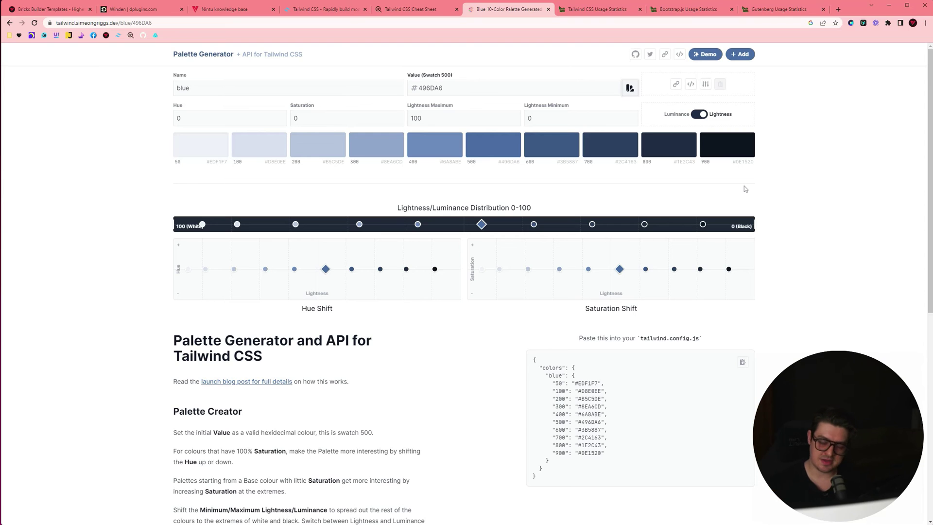
{"action": "scroll", "coordinate": [692, 251], "scroll_direction": "down", "scroll_amount": 2}
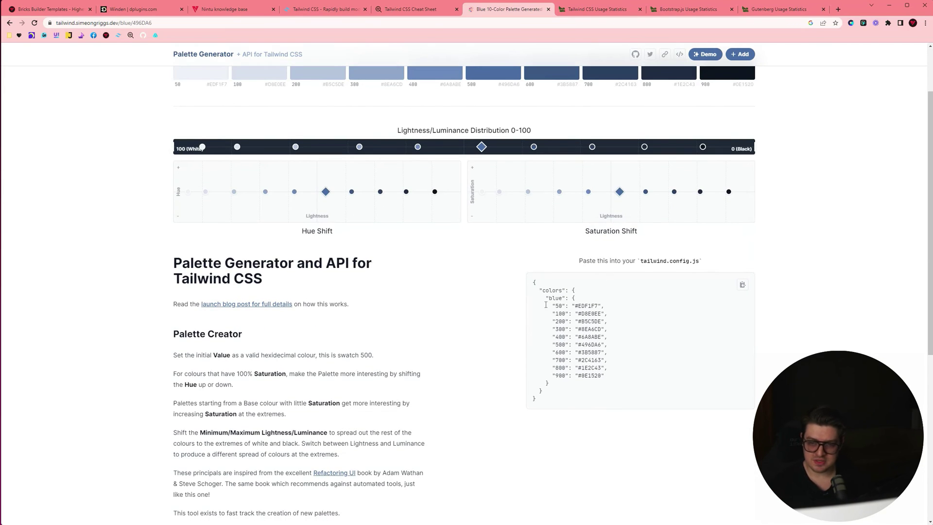
{"action": "left_click_drag", "start_coordinate": [538, 290], "coordinate": [615, 381]}
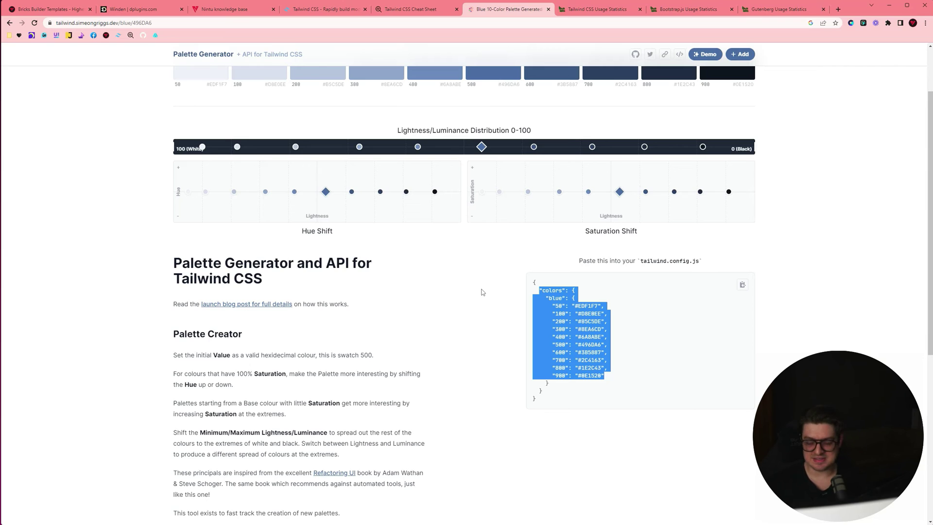
Filter the Tailwind CSS Cheat Sheet by 'max-w', review max-width sizes, then search 'text-' instead
{"action": "left_click", "coordinate": [423, 15]}
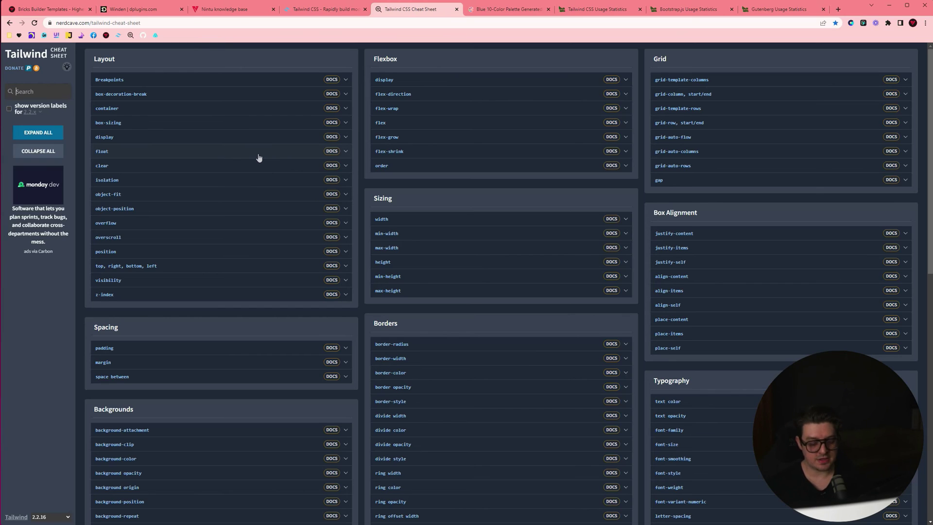
{"action": "type", "text": "max-"}
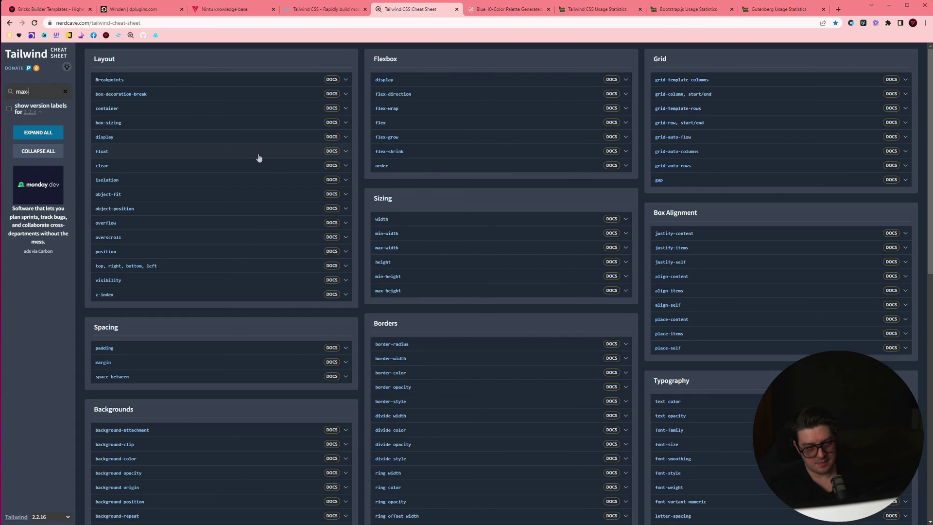
{"action": "type", "text": "w"}
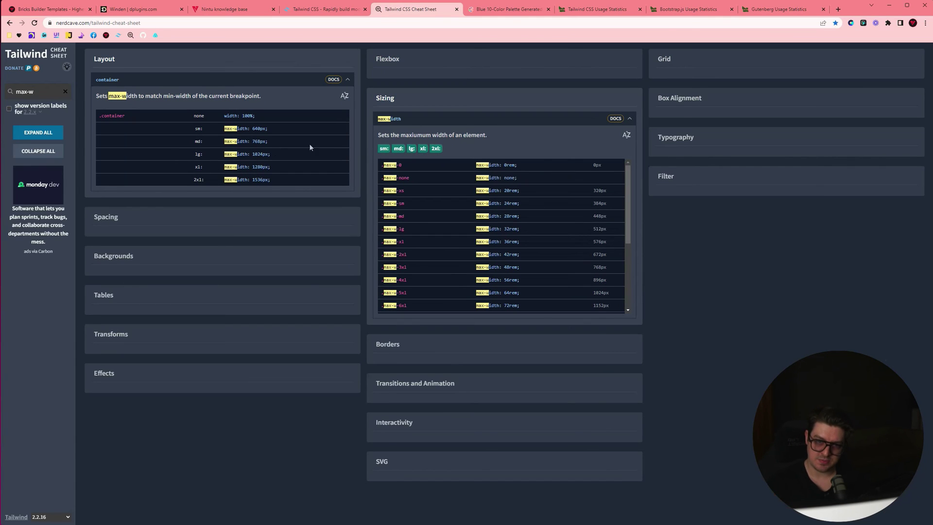
{"action": "scroll", "coordinate": [431, 209], "scroll_direction": "down", "scroll_amount": 3}
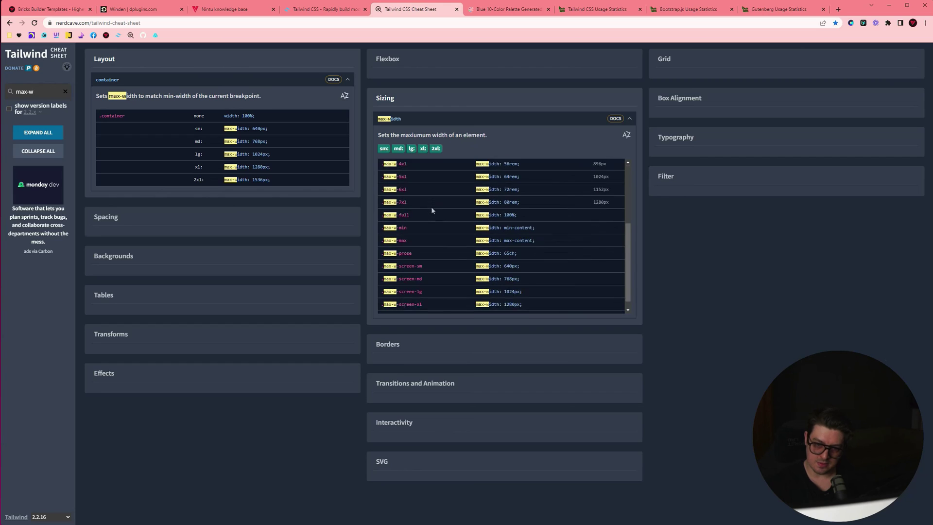
{"action": "scroll", "coordinate": [428, 253], "scroll_direction": "up", "scroll_amount": 3}
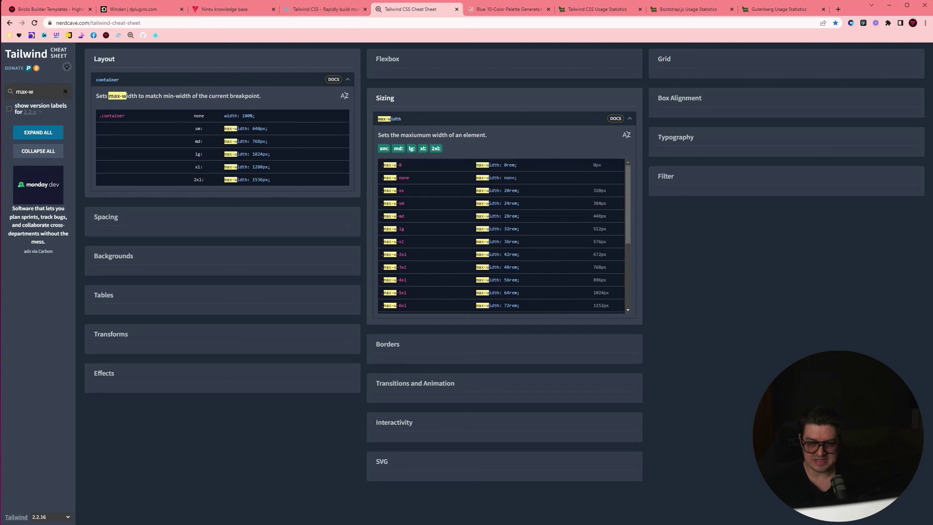
{"action": "triple_click", "coordinate": [35, 90]}
{"action": "type", "text": "t"}
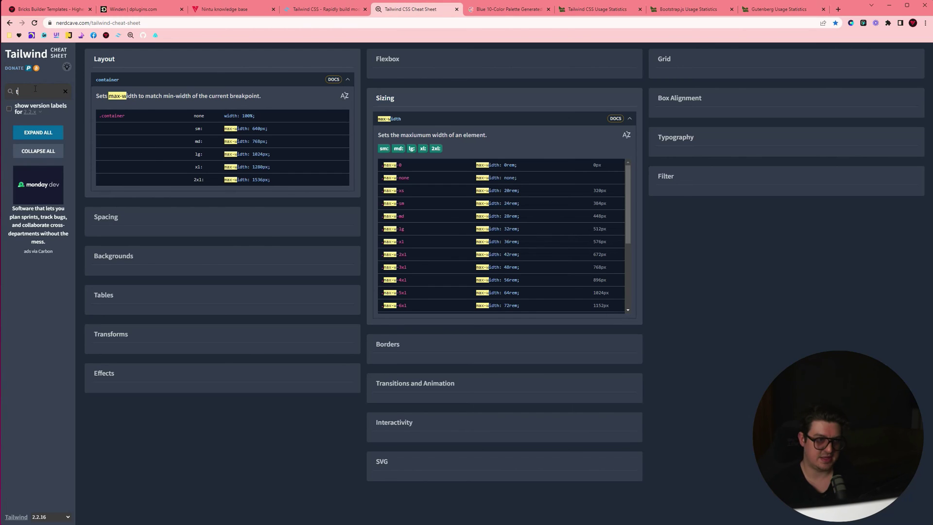
{"action": "type", "text": "ext-"}
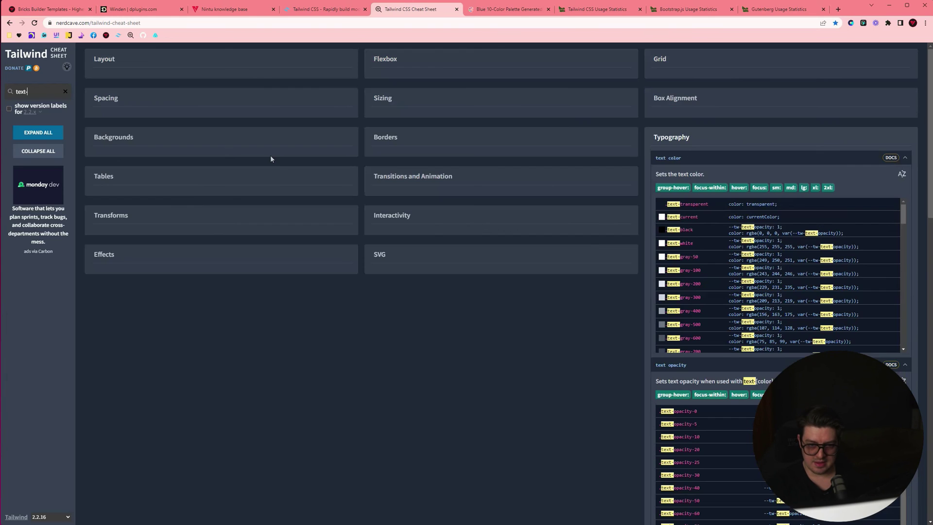
Scroll through the 'text-' Typography tables: text colour, text opacity and font-size classes
{"action": "scroll", "coordinate": [636, 255], "scroll_direction": "down", "scroll_amount": 6}
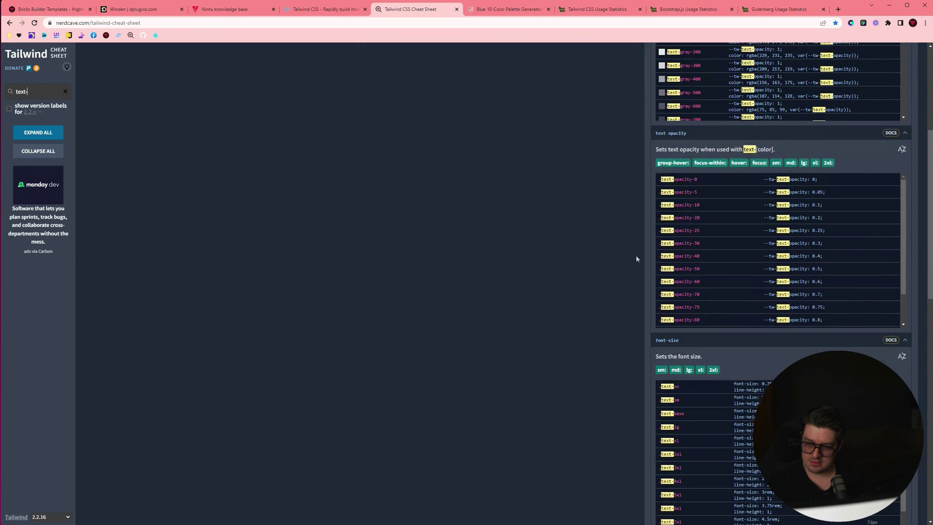
{"action": "scroll", "coordinate": [636, 254], "scroll_direction": "down", "scroll_amount": 2}
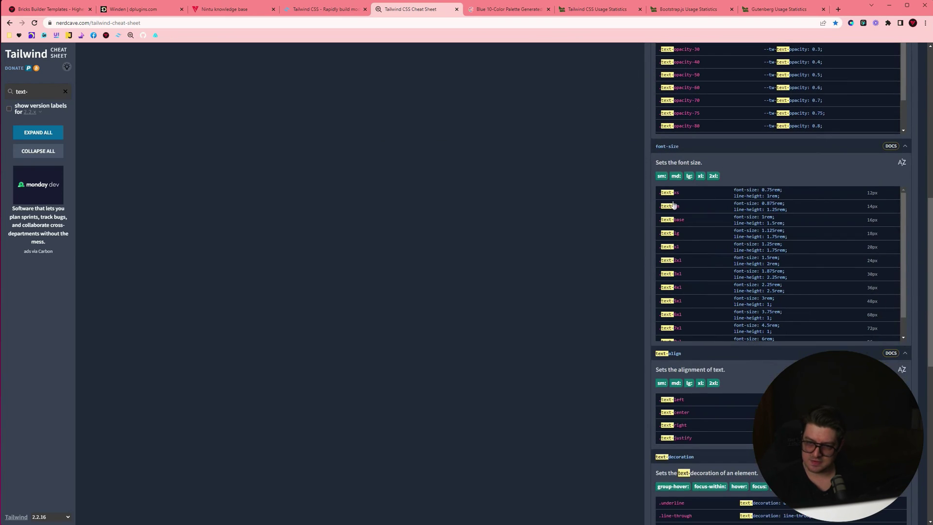
{"action": "scroll", "coordinate": [690, 204], "scroll_direction": "down", "scroll_amount": 1}
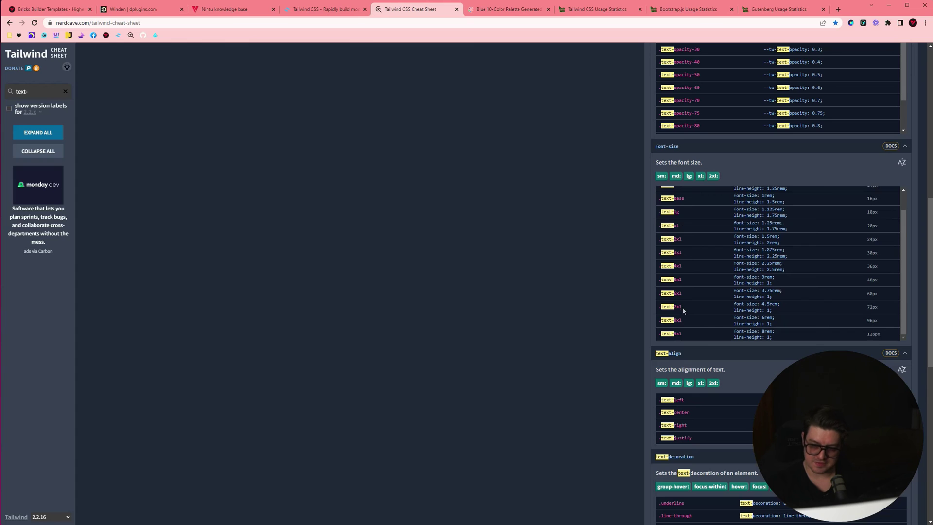
{"action": "scroll", "coordinate": [572, 397], "scroll_direction": "up", "scroll_amount": 9}
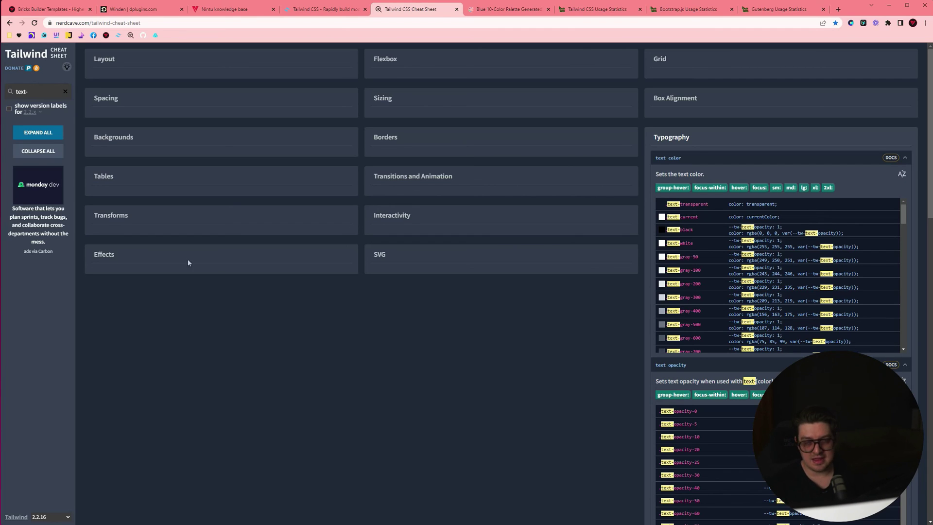
{"action": "mouse_move", "coordinate": [52, 15]}
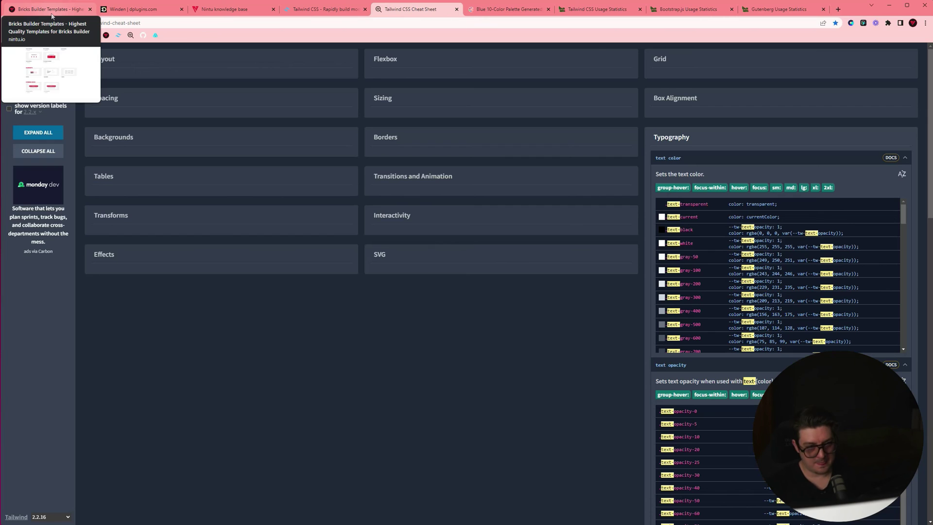
From Nintu's Bricks templates, open Layouts in a background tab and open the Typography styles page
{"action": "left_click", "coordinate": [51, 15]}
{"action": "scroll", "coordinate": [172, 186], "scroll_direction": "up", "scroll_amount": 10}
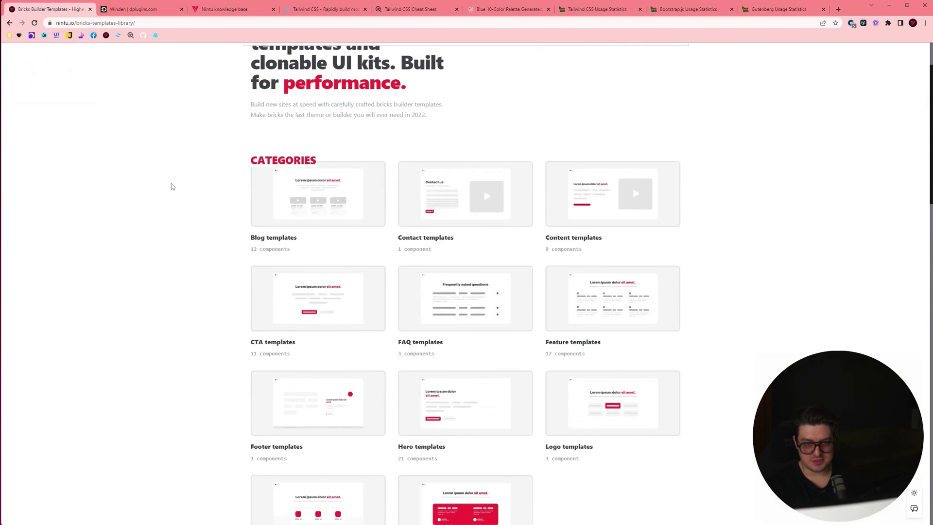
{"action": "scroll", "coordinate": [171, 187], "scroll_direction": "up", "scroll_amount": 2}
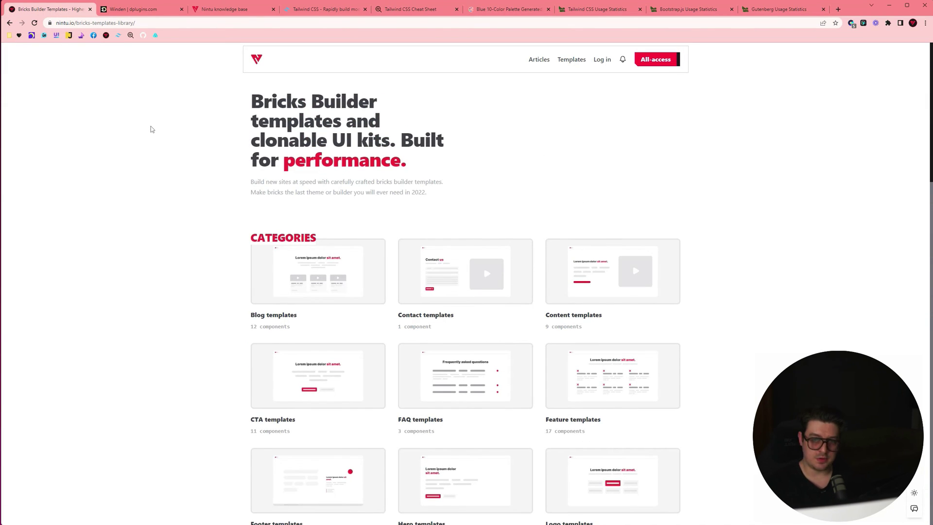
{"action": "scroll", "coordinate": [153, 141], "scroll_direction": "down", "scroll_amount": 10}
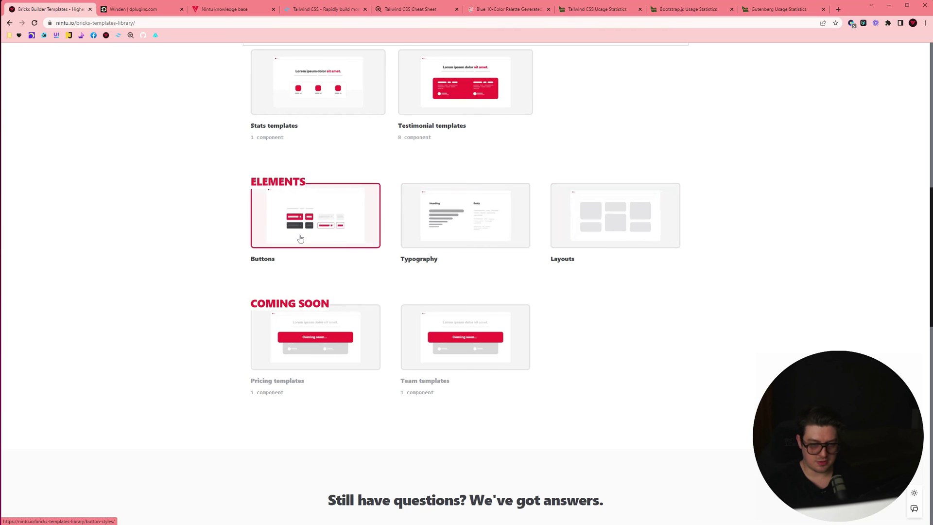
{"action": "middle_click", "coordinate": [581, 233]}
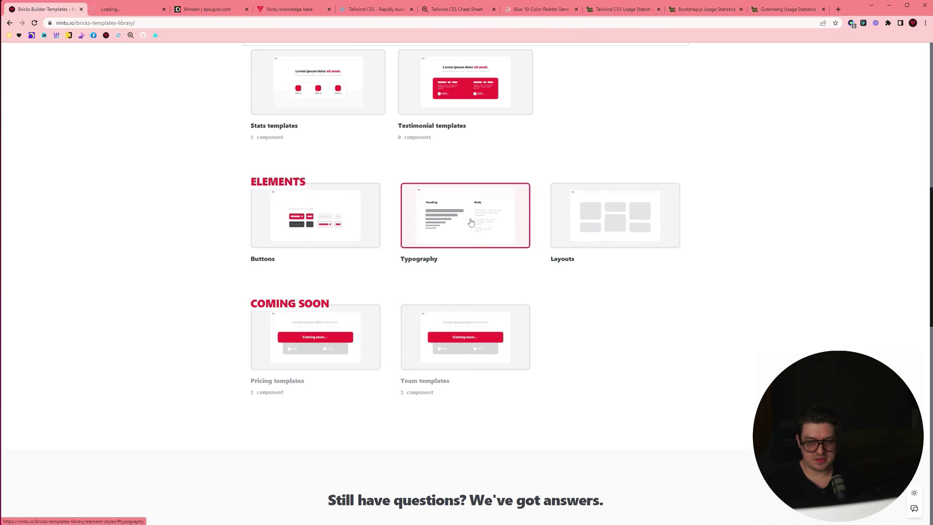
{"action": "left_click", "coordinate": [426, 278]}
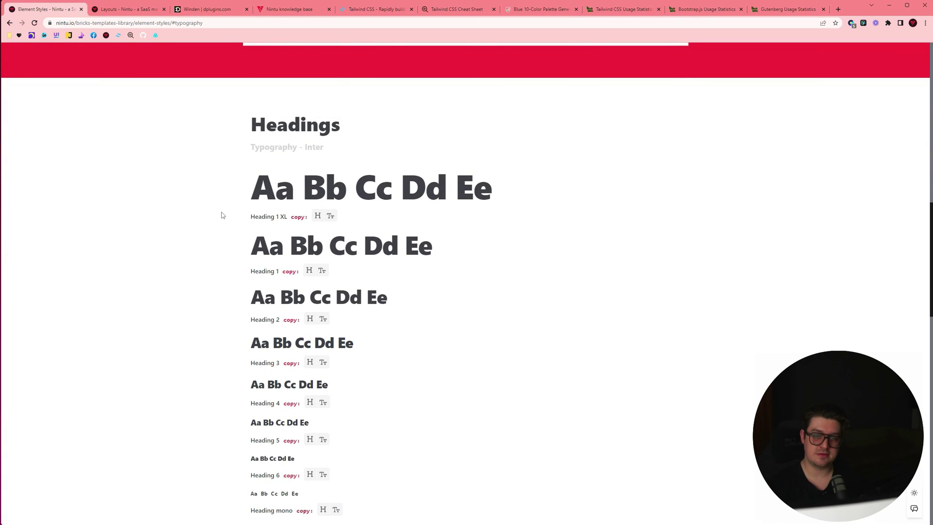
Highlight the Heading 1 XL and large 'Aa Bb Cc Dd Ee' heading samples to inspect them
{"action": "left_click_drag", "start_coordinate": [250, 194], "coordinate": [508, 215]}
{"action": "left_click", "coordinate": [507, 216]}
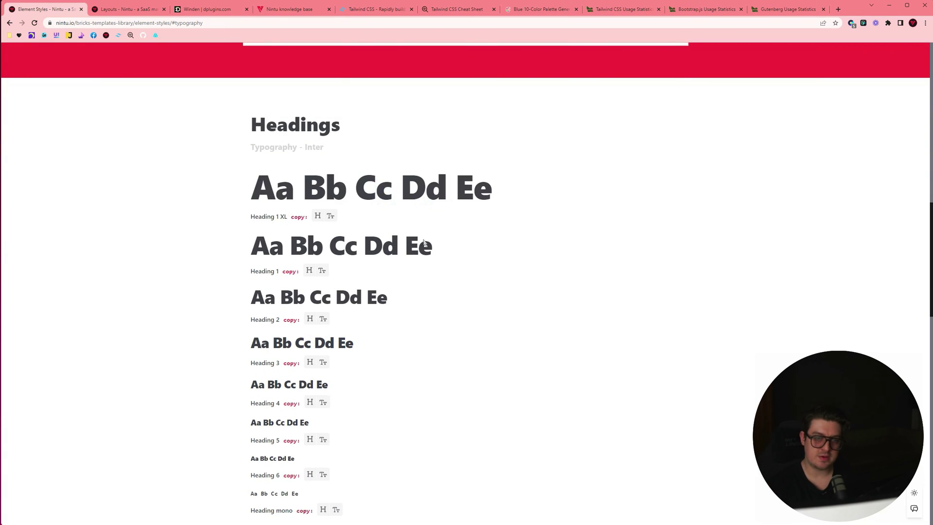
{"action": "left_click_drag", "start_coordinate": [246, 195], "coordinate": [487, 205]}
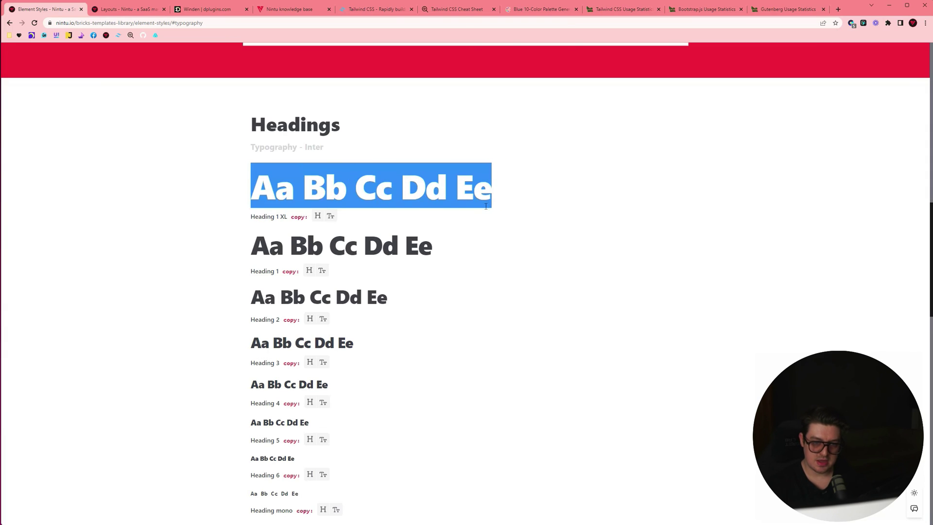
{"action": "left_click", "coordinate": [482, 220]}
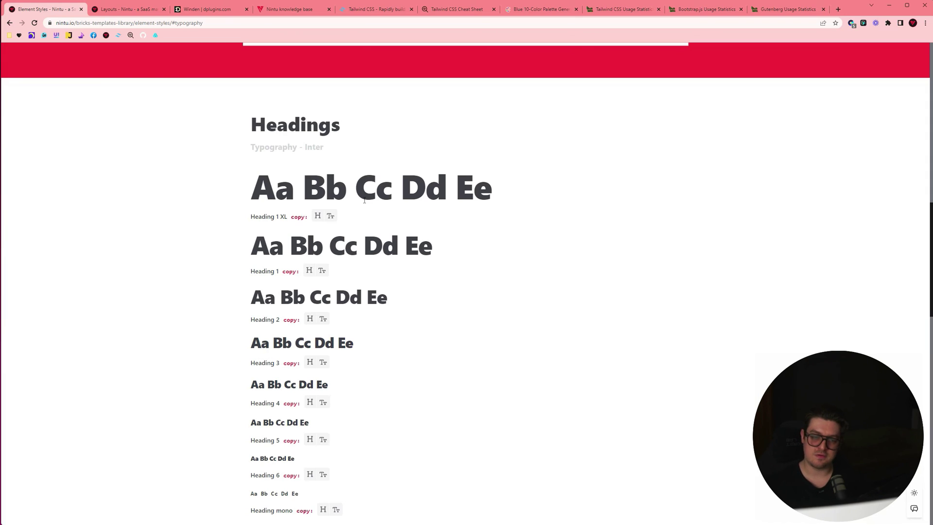
Inspect the Body Copy paragraphs and Extras, then switch to the Layouts - Nintu tab
{"action": "scroll", "coordinate": [226, 294], "scroll_direction": "down", "scroll_amount": 5}
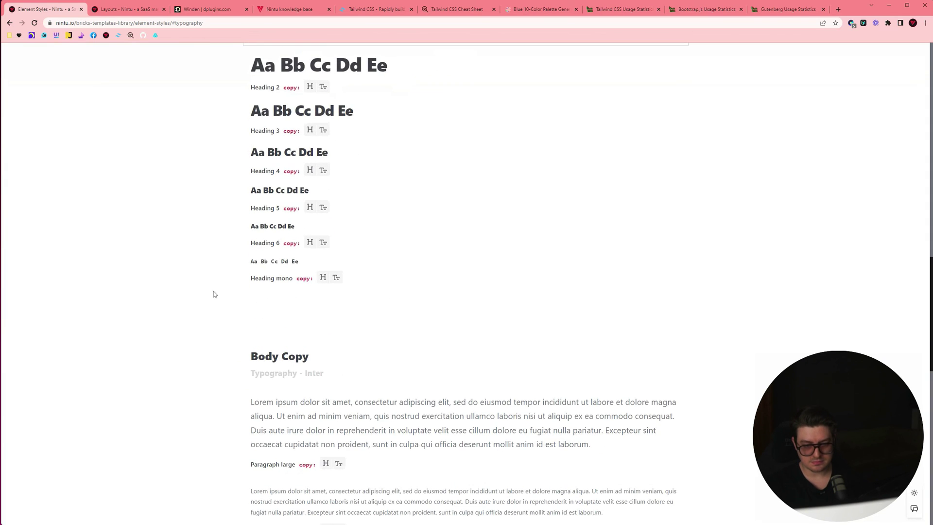
{"action": "scroll", "coordinate": [216, 207], "scroll_direction": "down", "scroll_amount": 4}
{"action": "left_click_drag", "start_coordinate": [235, 166], "coordinate": [410, 430]}
{"action": "left_click", "coordinate": [410, 430]}
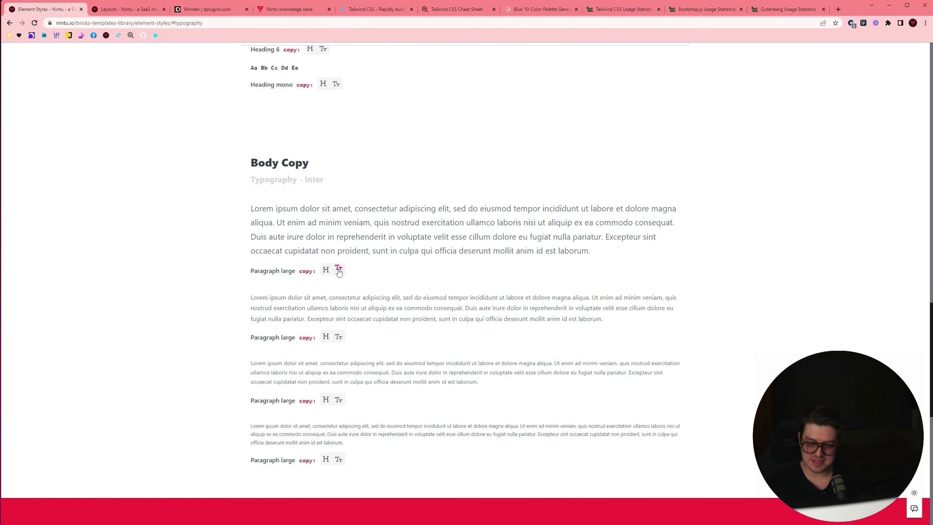
{"action": "scroll", "coordinate": [407, 269], "scroll_direction": "down", "scroll_amount": 8}
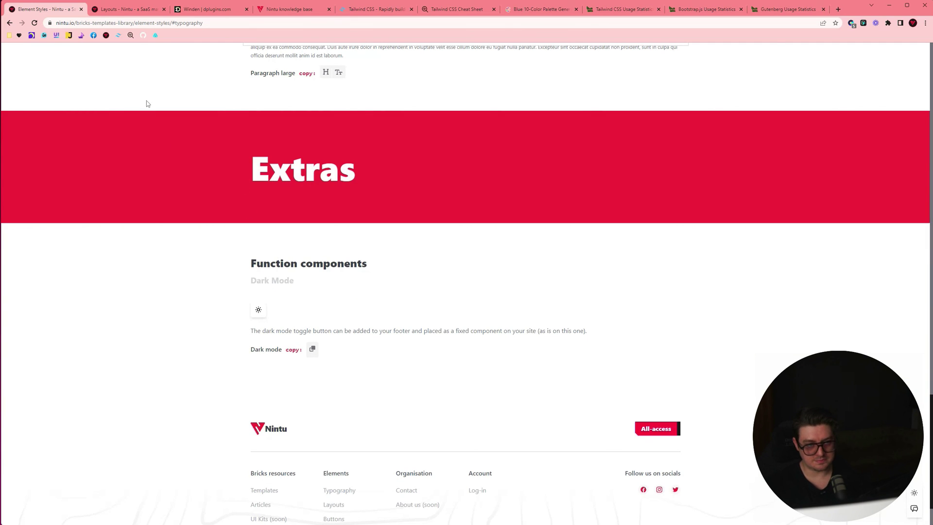
{"action": "left_click", "coordinate": [129, 10]}
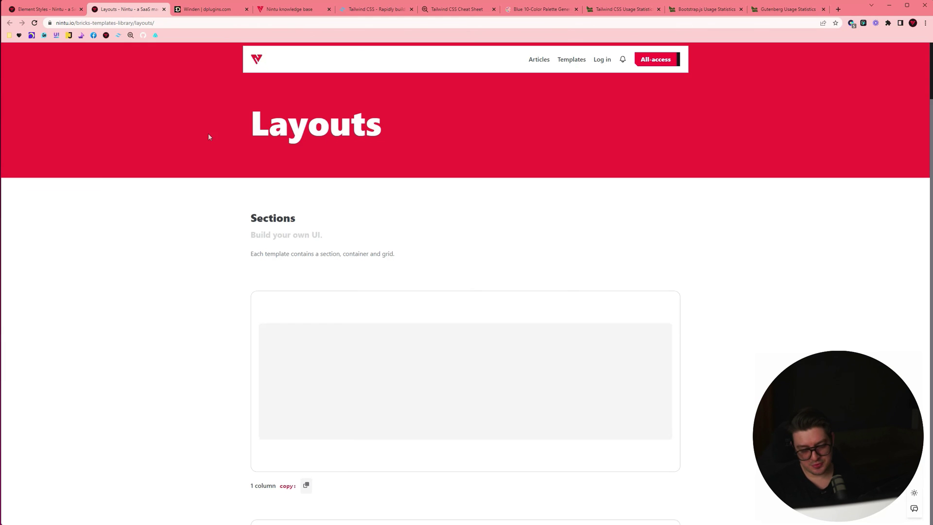
Copy the 2x1 even section template, then return to the Sections heading at the top
{"action": "scroll", "coordinate": [192, 230], "scroll_direction": "down", "scroll_amount": 8}
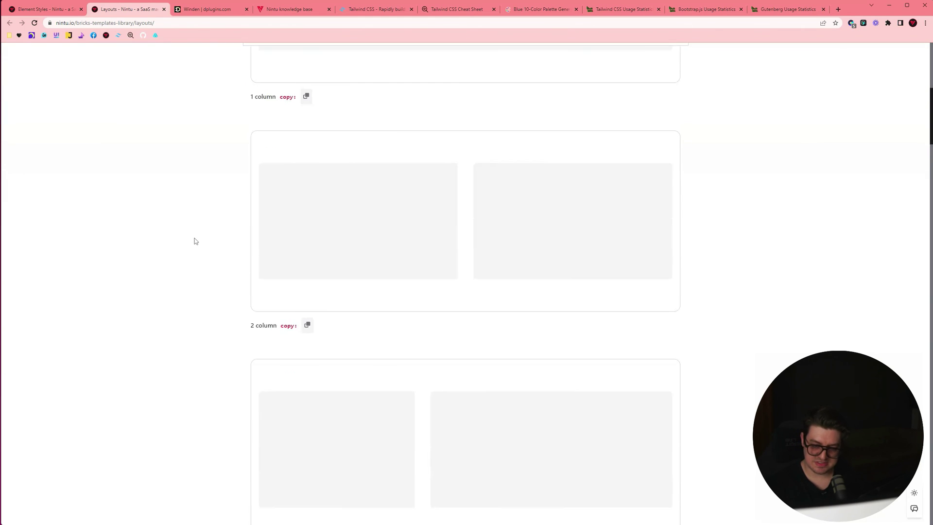
{"action": "scroll", "coordinate": [195, 246], "scroll_direction": "down", "scroll_amount": 13}
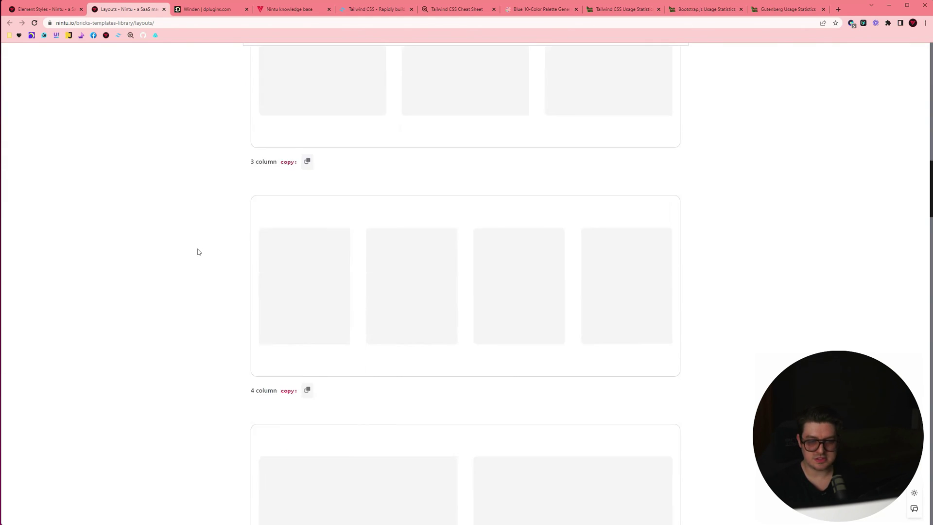
{"action": "scroll", "coordinate": [198, 252], "scroll_direction": "down", "scroll_amount": 8}
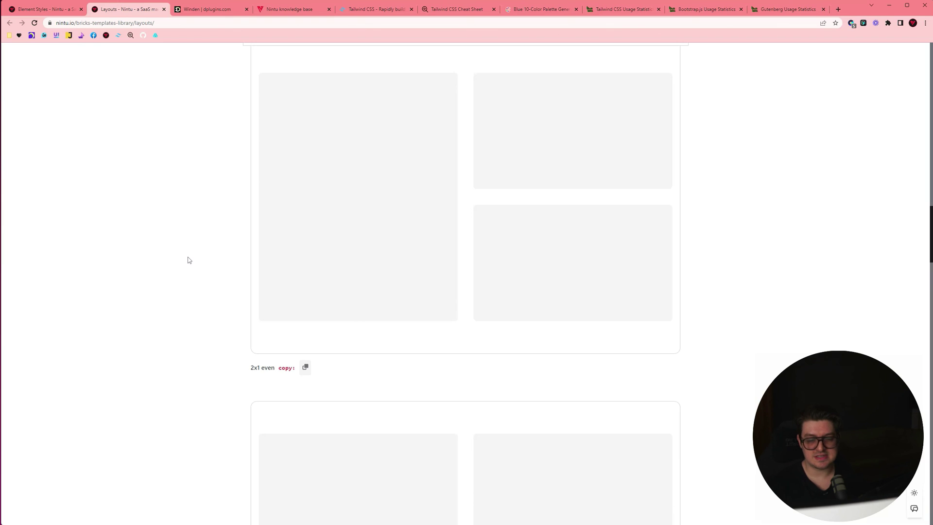
{"action": "left_click", "coordinate": [307, 368]}
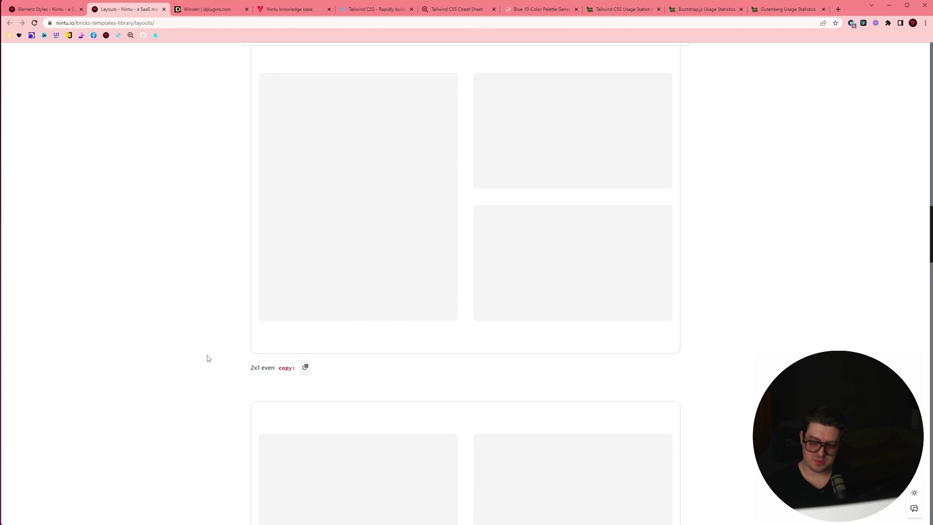
{"action": "scroll", "coordinate": [174, 352], "scroll_direction": "up", "scroll_amount": 20}
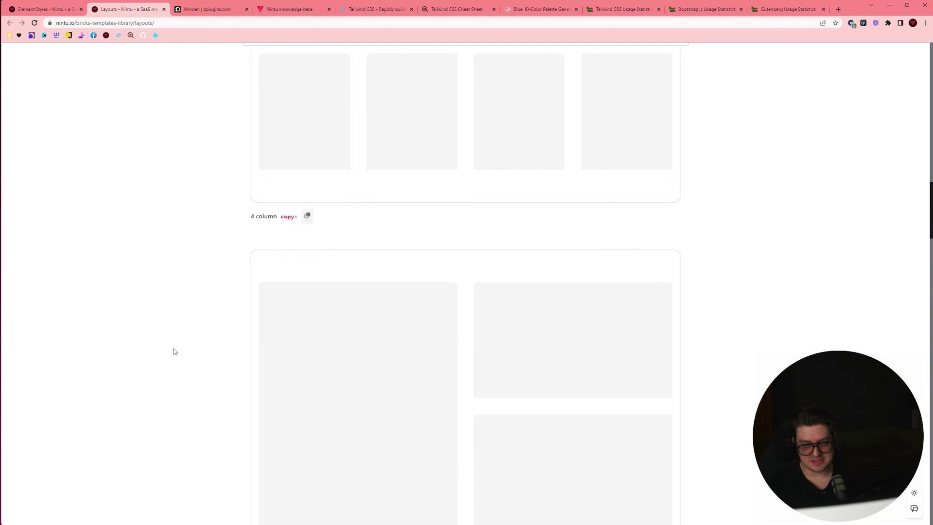
{"action": "scroll", "coordinate": [175, 351], "scroll_direction": "up", "scroll_amount": 9}
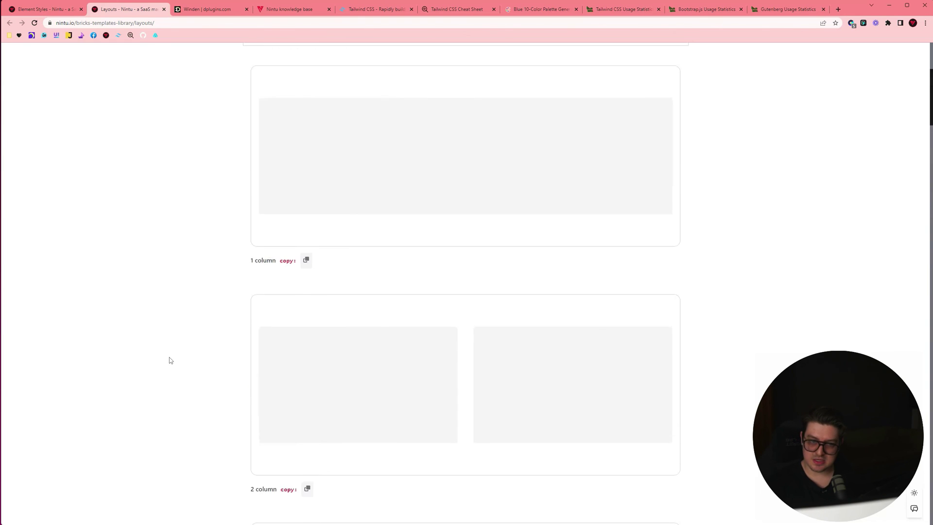
{"action": "left_click_drag", "start_coordinate": [252, 211], "coordinate": [297, 218]}
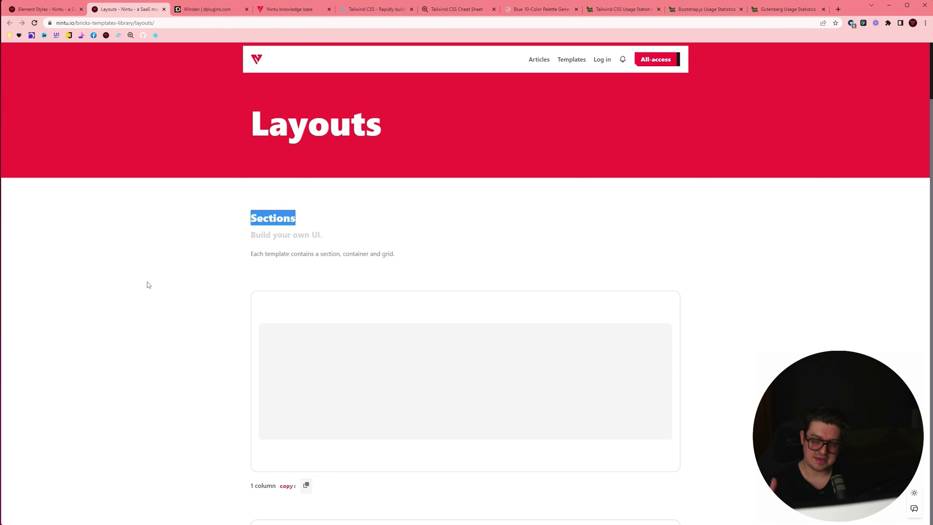
Autoscroll through the Elements layout grids down to the 2x2 odd template and back up
{"action": "middle_click", "coordinate": [180, 263]}
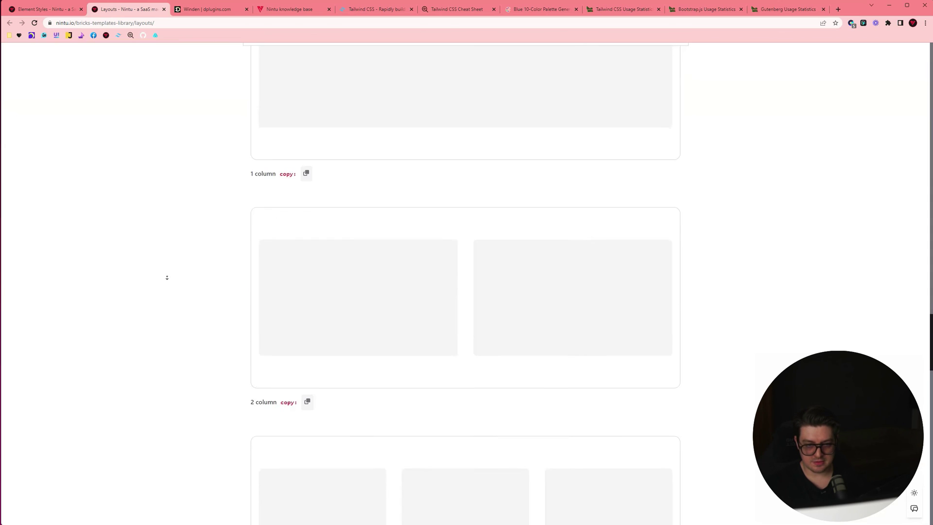
{"action": "middle_click", "coordinate": [168, 277]}
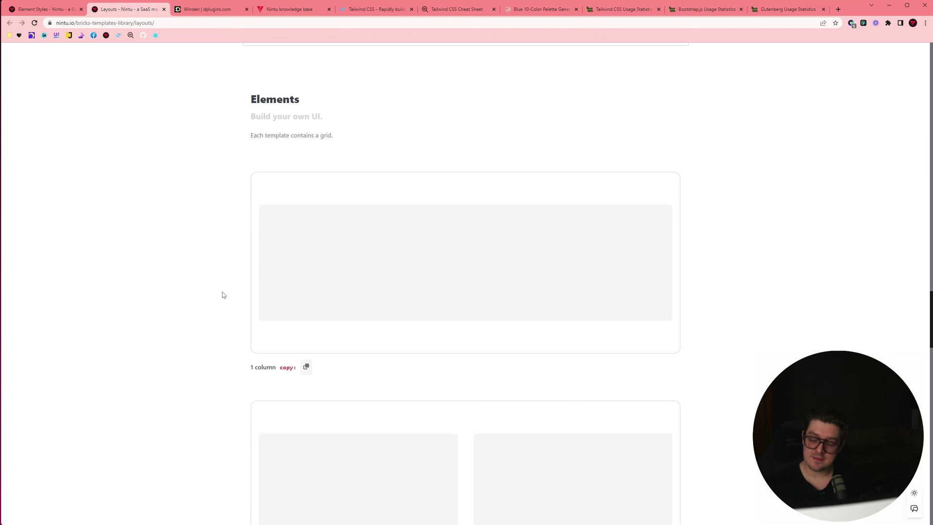
{"action": "scroll", "coordinate": [222, 295], "scroll_direction": "up", "scroll_amount": 10}
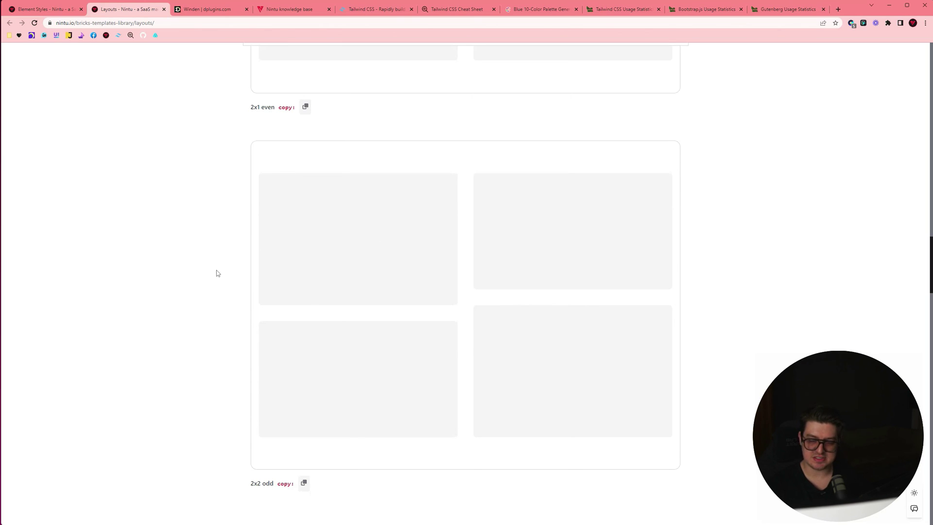
{"action": "scroll", "coordinate": [177, 258], "scroll_direction": "down", "scroll_amount": 15}
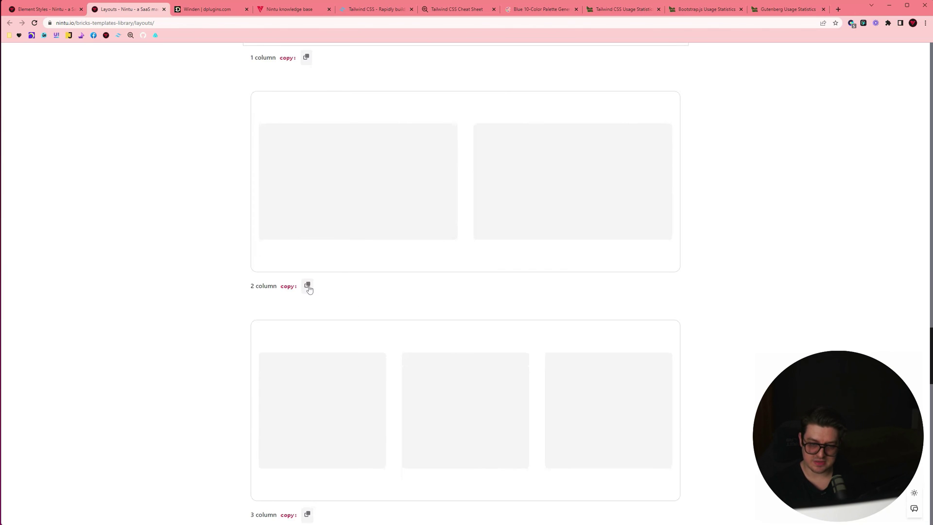
{"action": "scroll", "coordinate": [195, 307], "scroll_direction": "up", "scroll_amount": 7}
{"action": "scroll", "coordinate": [204, 301], "scroll_direction": "up", "scroll_amount": 8}
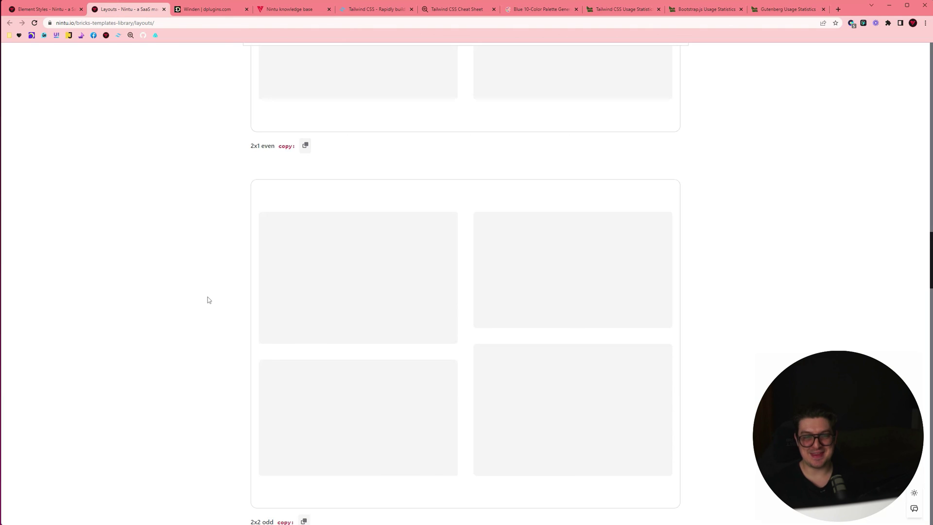
{"action": "key", "text": "ctrl+Tab"}
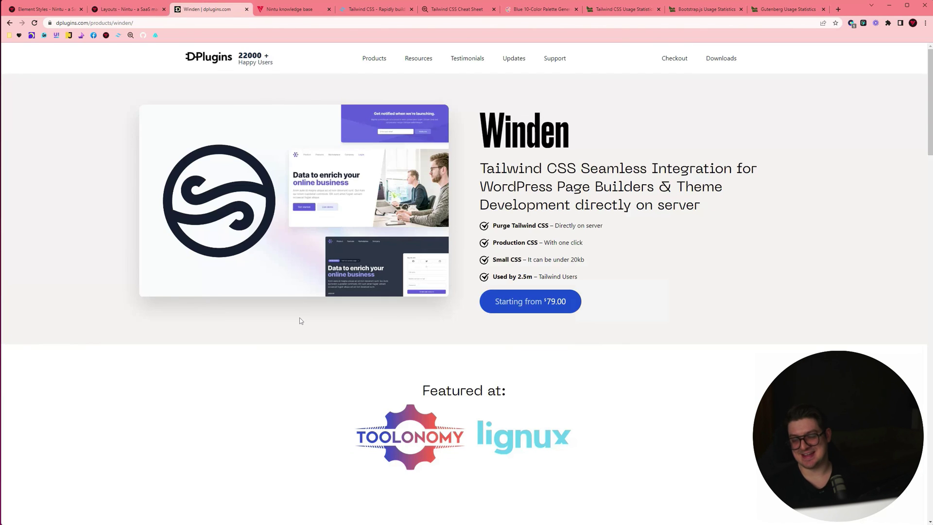